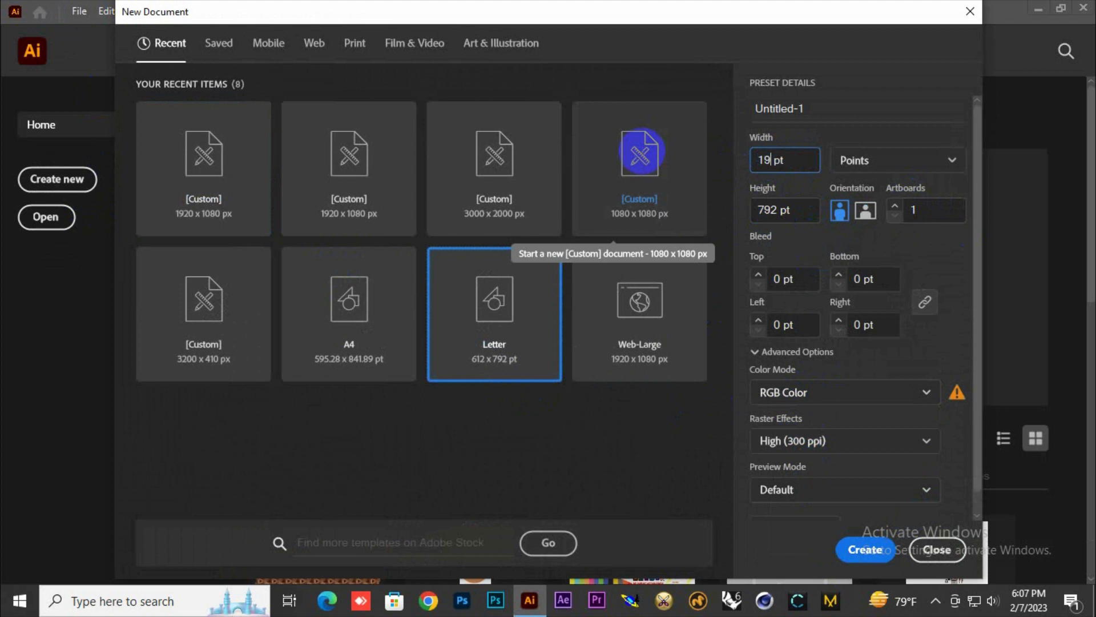
Step: Create a new 1920 x 1080 pt landscape document in RGB colour
{"action": "double_click", "coordinate": [779, 210]}
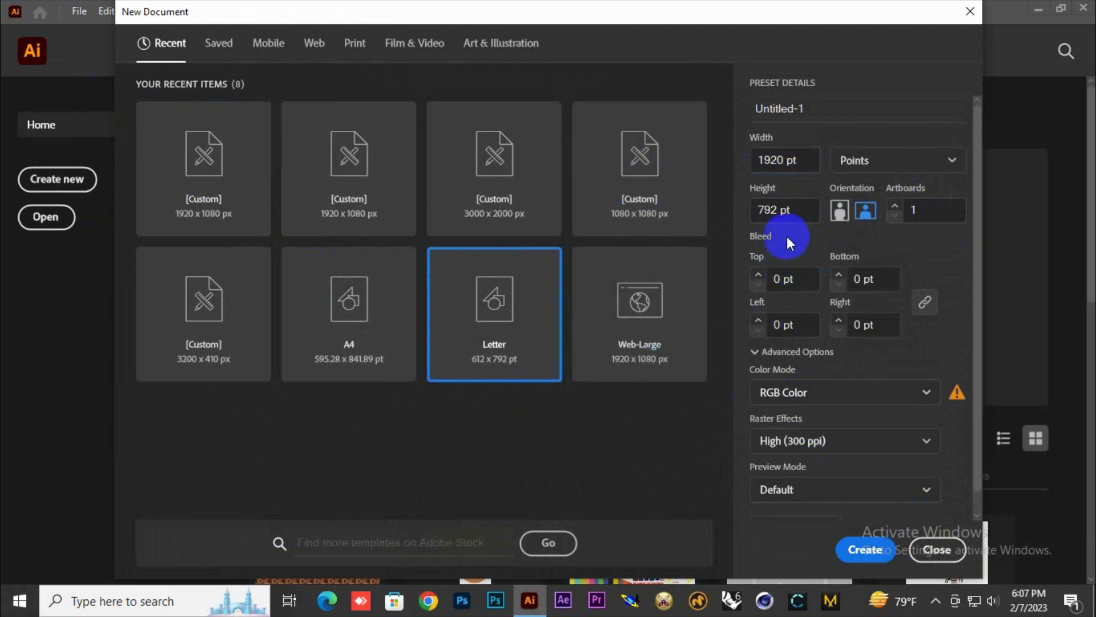
{"action": "type", "text": "1080"}
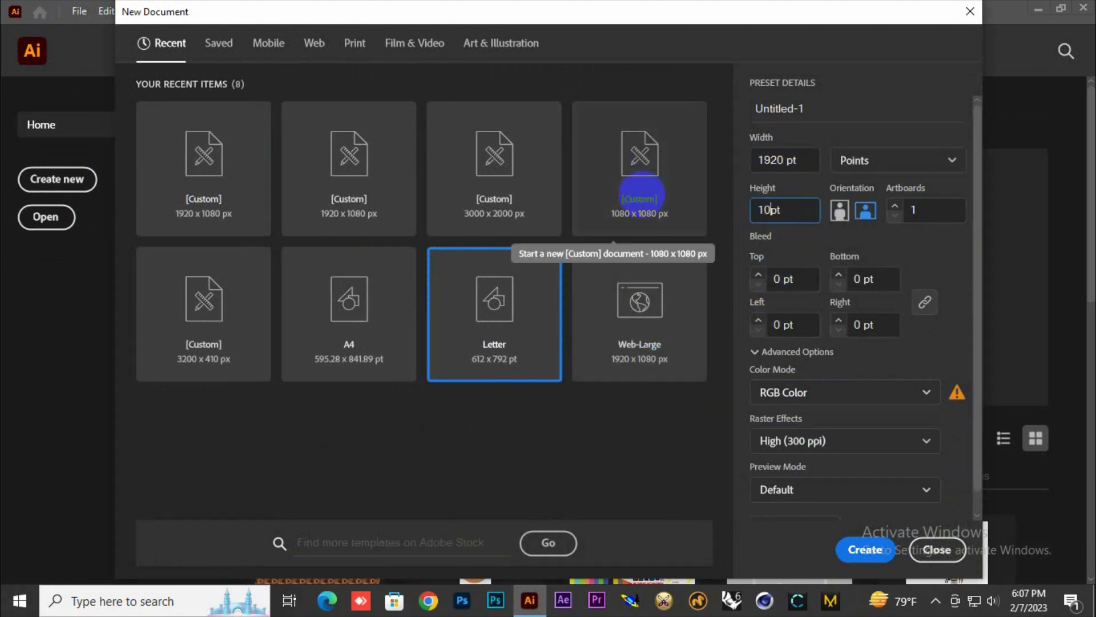
{"action": "key", "text": "Tab"}
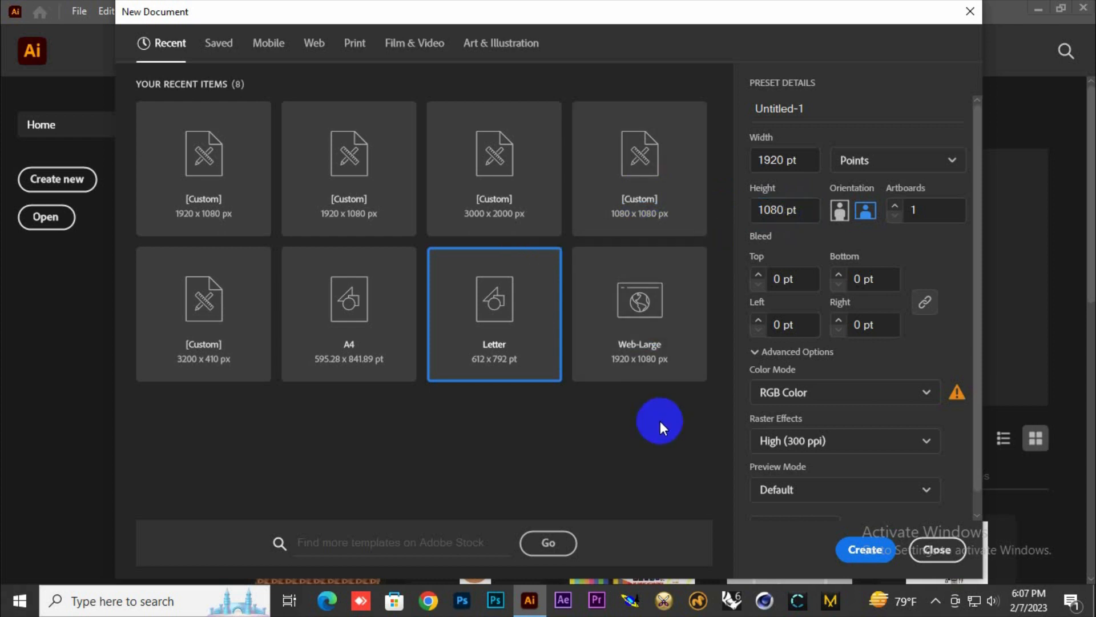
{"action": "left_click", "coordinate": [895, 549]}
{"action": "left_click", "coordinate": [876, 549]}
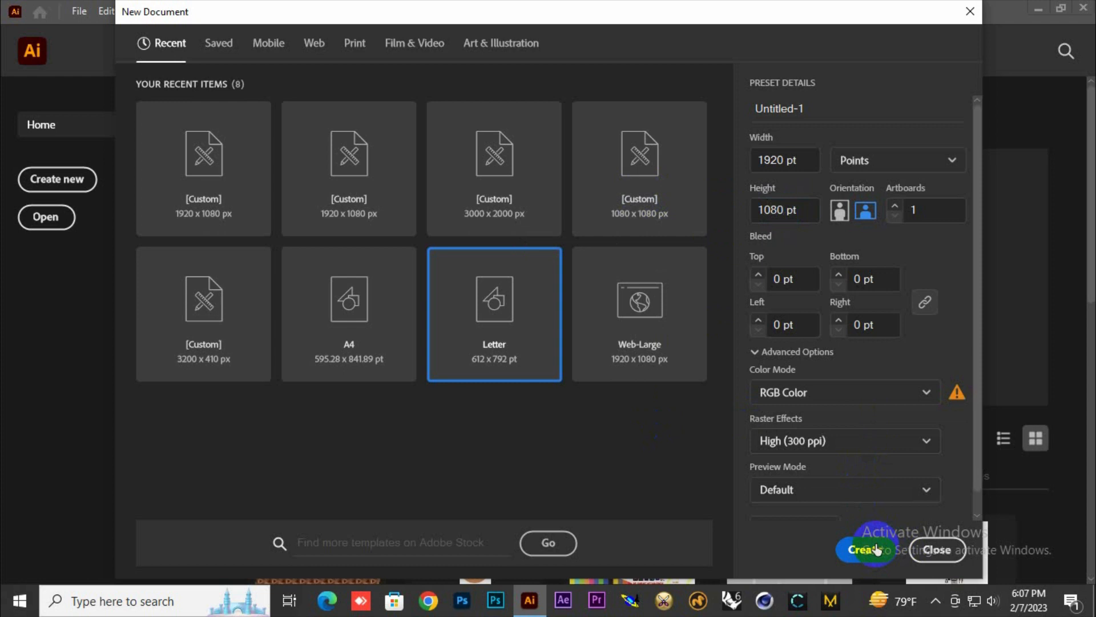
{"action": "left_click", "coordinate": [877, 548]}
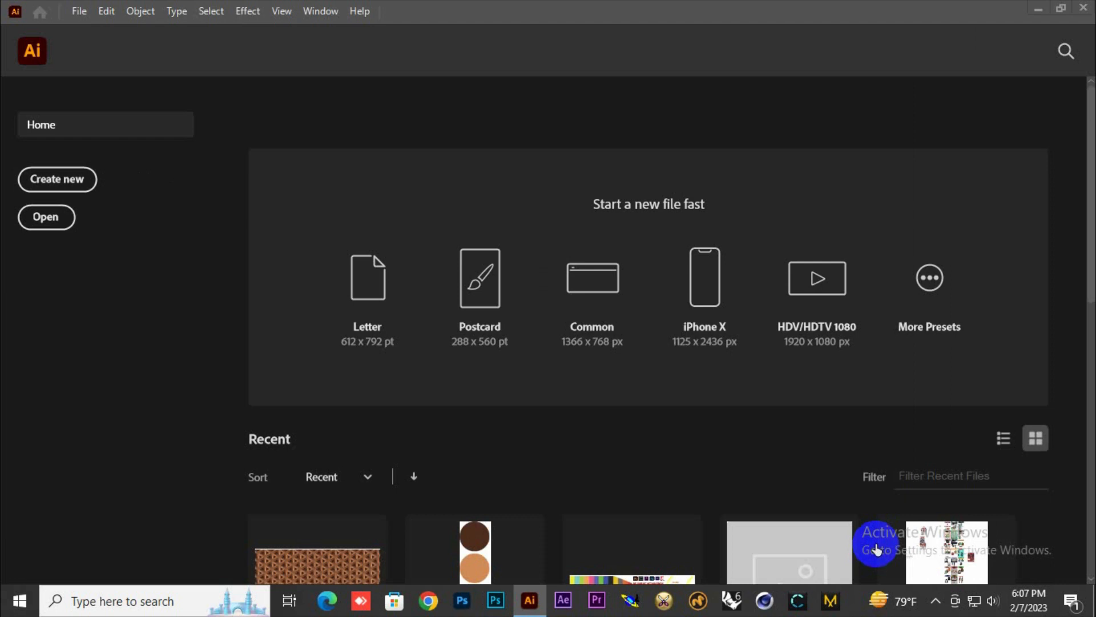
Step: Draw a horizontal line segment about 480 pt long on the artboard and deselect it
{"action": "left_click_drag", "start_coordinate": [145, 272], "coordinate": [445, 273]}
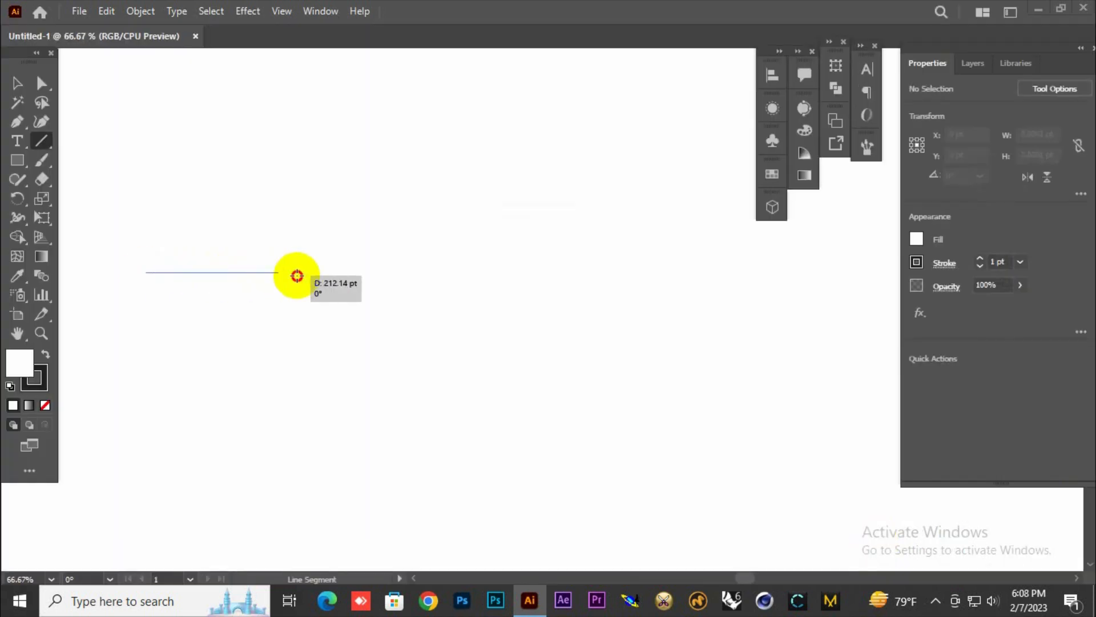
{"action": "left_click", "coordinate": [14, 80]}
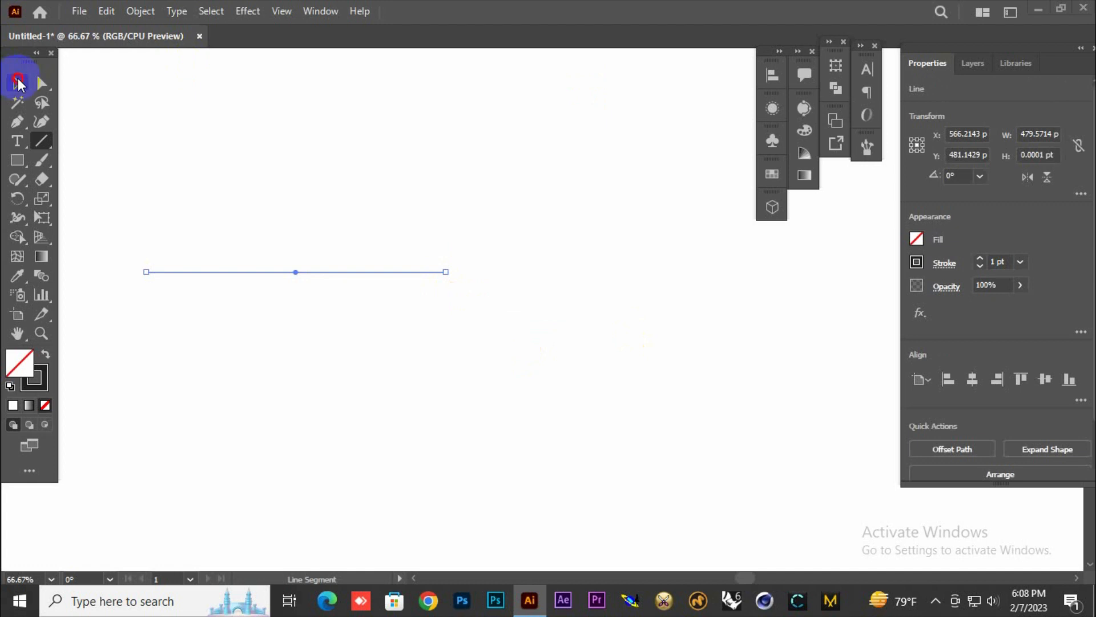
{"action": "left_click", "coordinate": [198, 312]}
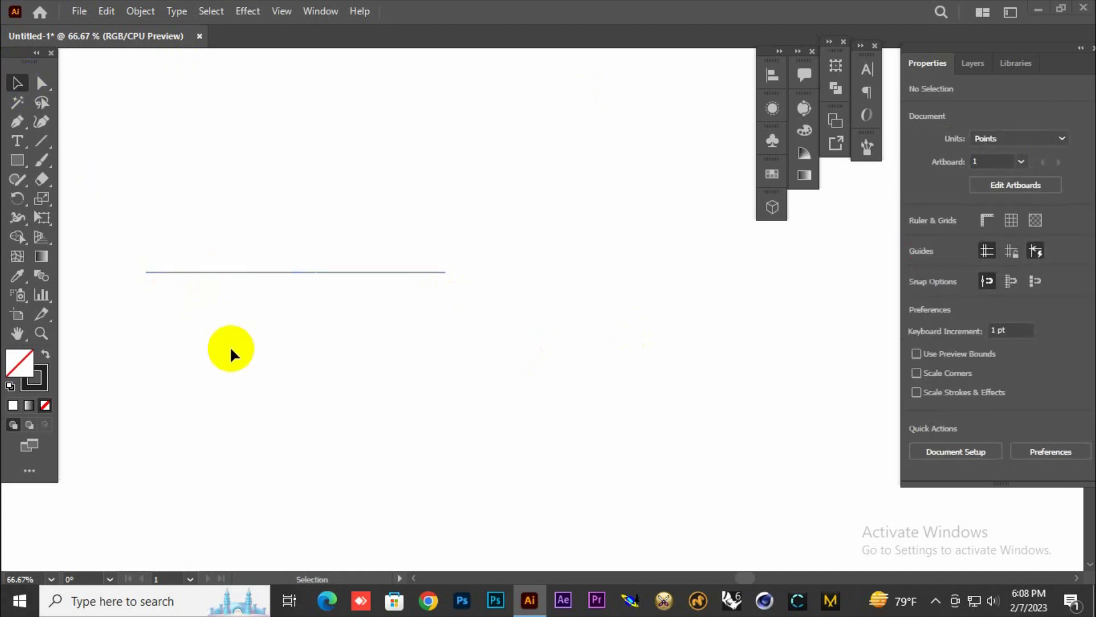
Step: Create a six-sided polygon with a 100 pt radius centred on the line's right endpoint, leaving it deselected
{"action": "left_click_drag", "start_coordinate": [17, 160], "coordinate": [79, 218]}
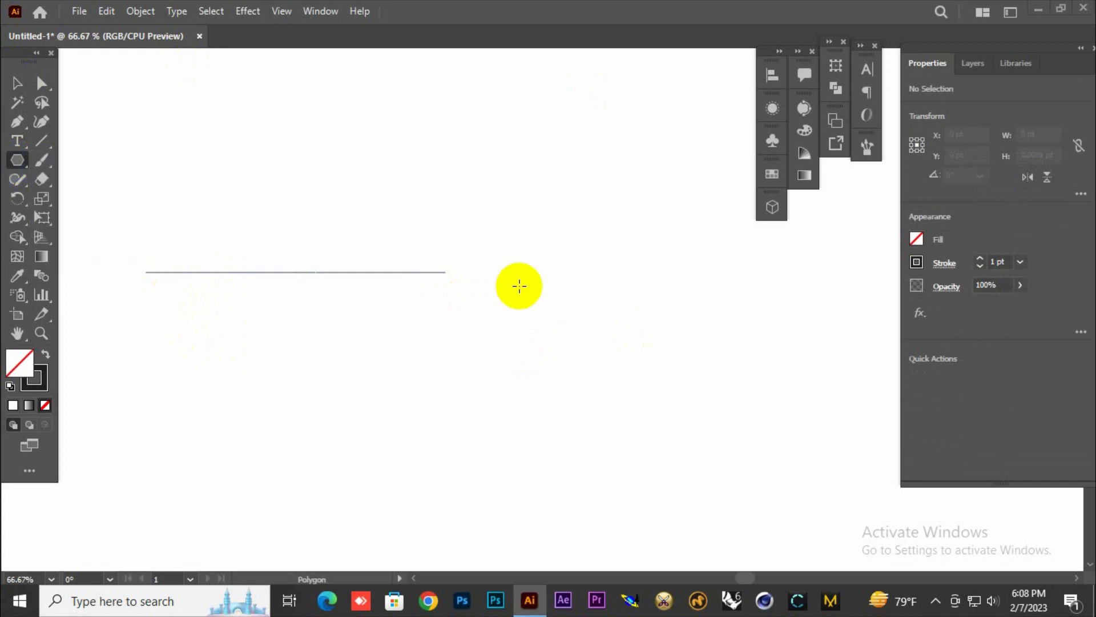
{"action": "left_click", "coordinate": [445, 272]}
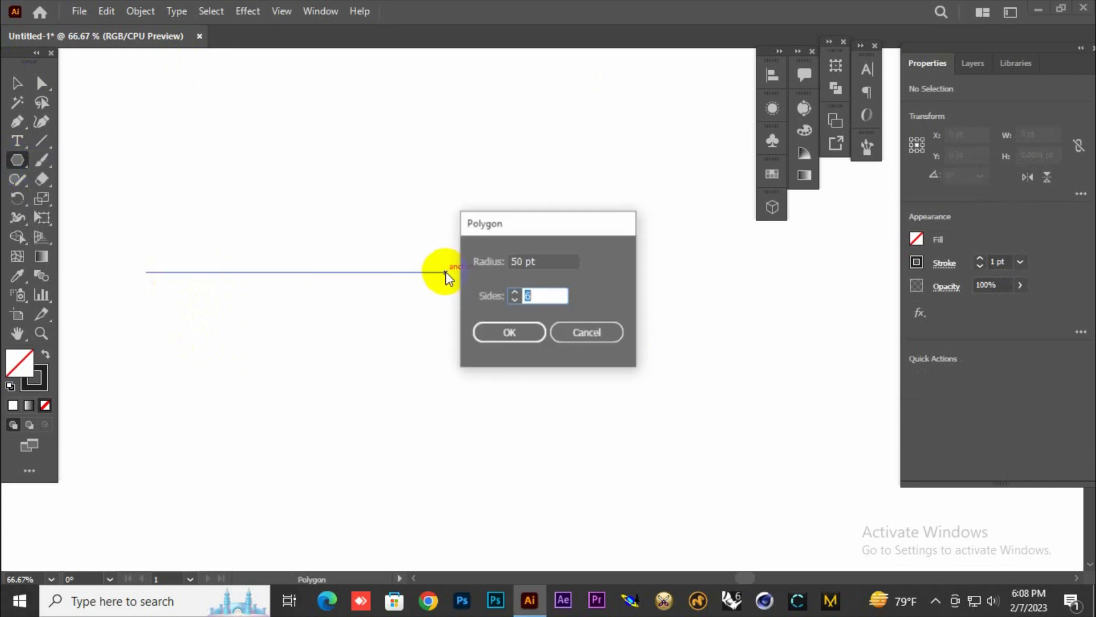
{"action": "double_click", "coordinate": [521, 261]}
{"action": "type", "text": "100"}
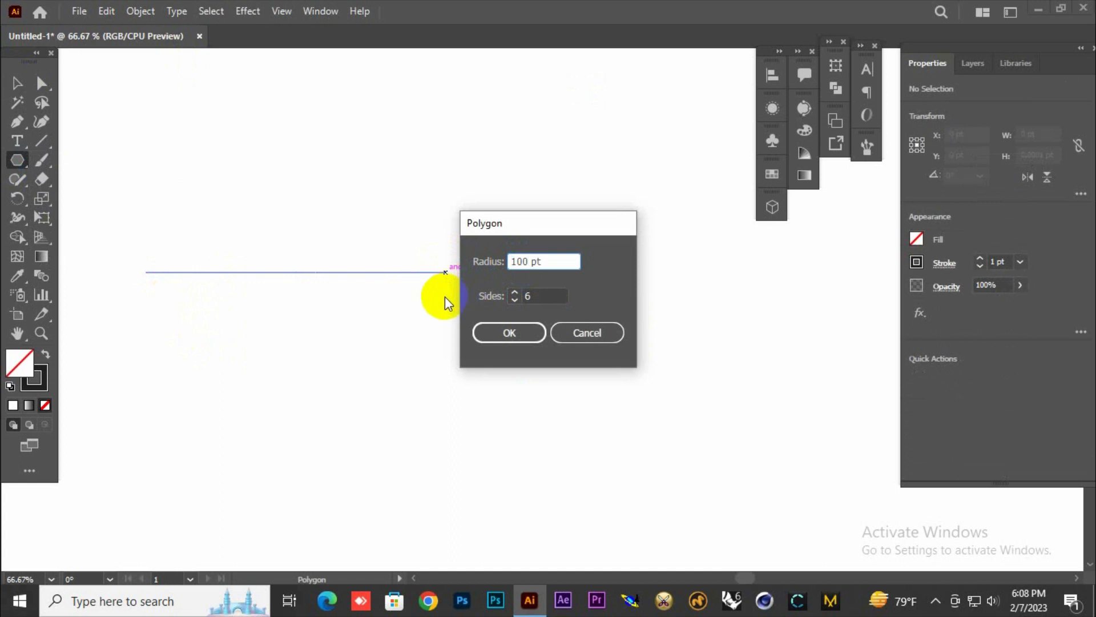
{"action": "left_click", "coordinate": [500, 334]}
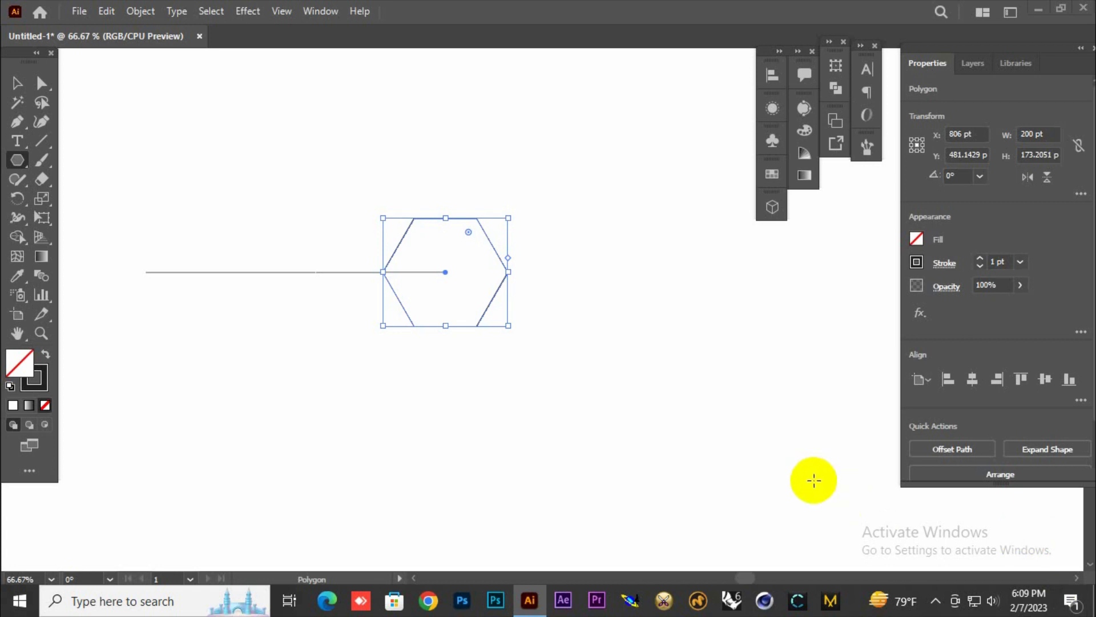
{"action": "left_click", "coordinate": [17, 83]}
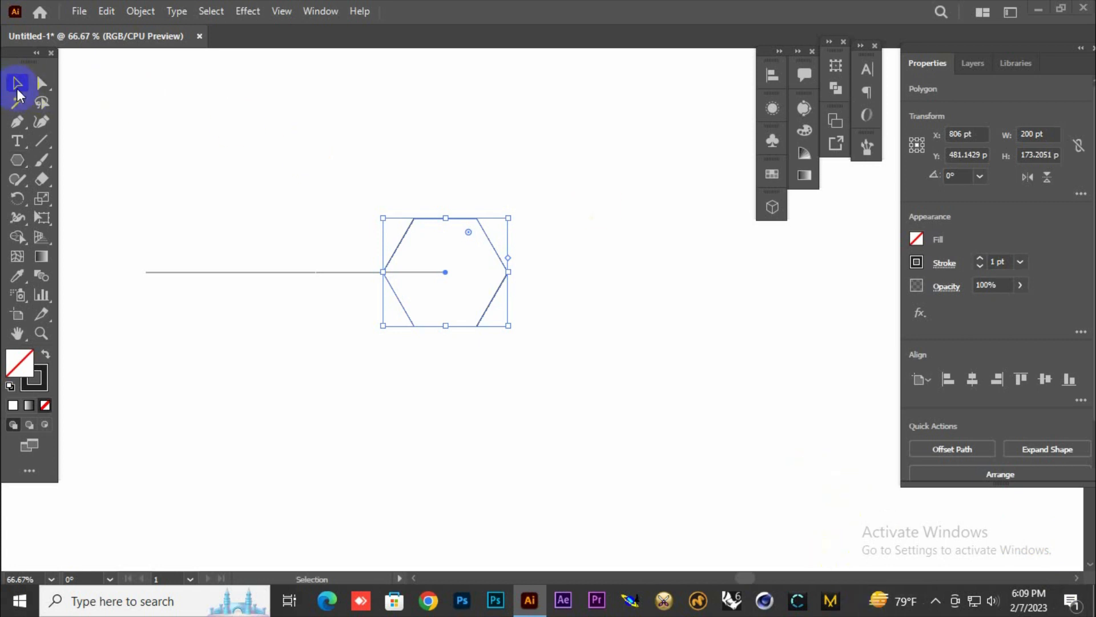
{"action": "left_click", "coordinate": [380, 206]}
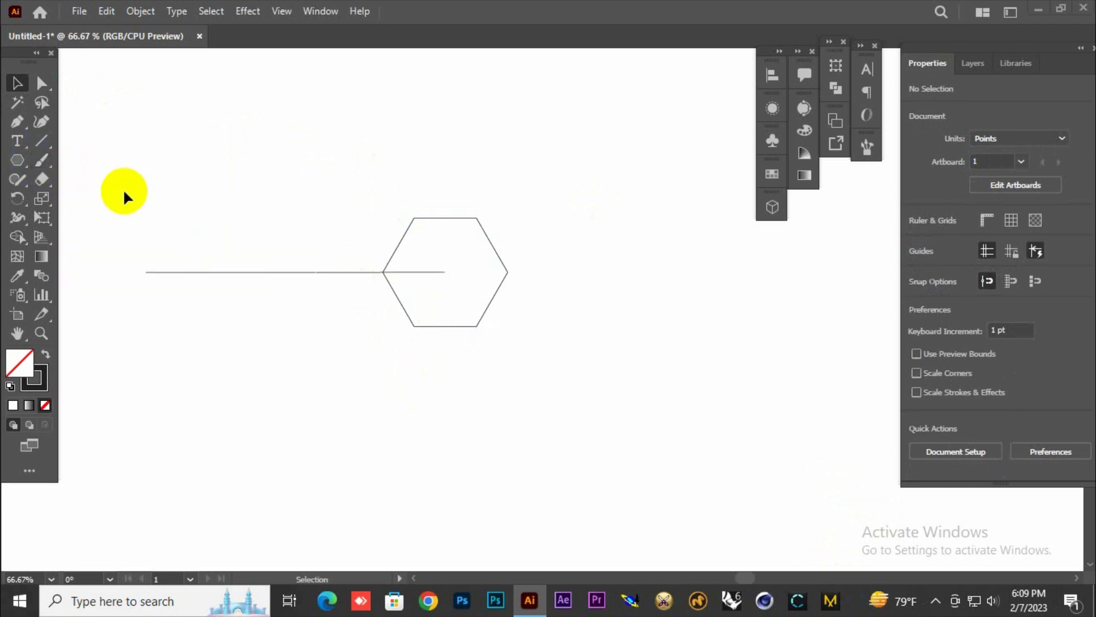
Step: Create a 33 x 200 pt rectangle at the line's right endpoint inside the hexagon
{"action": "left_click", "coordinate": [17, 160]}
{"action": "left_click", "coordinate": [64, 161]}
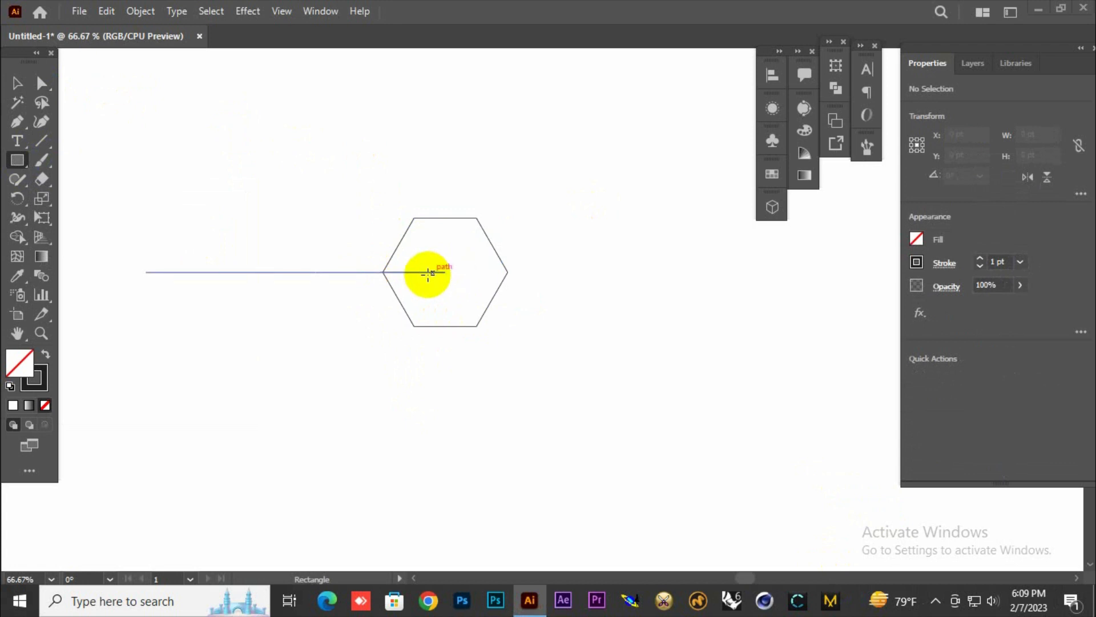
{"action": "left_click", "coordinate": [445, 271]}
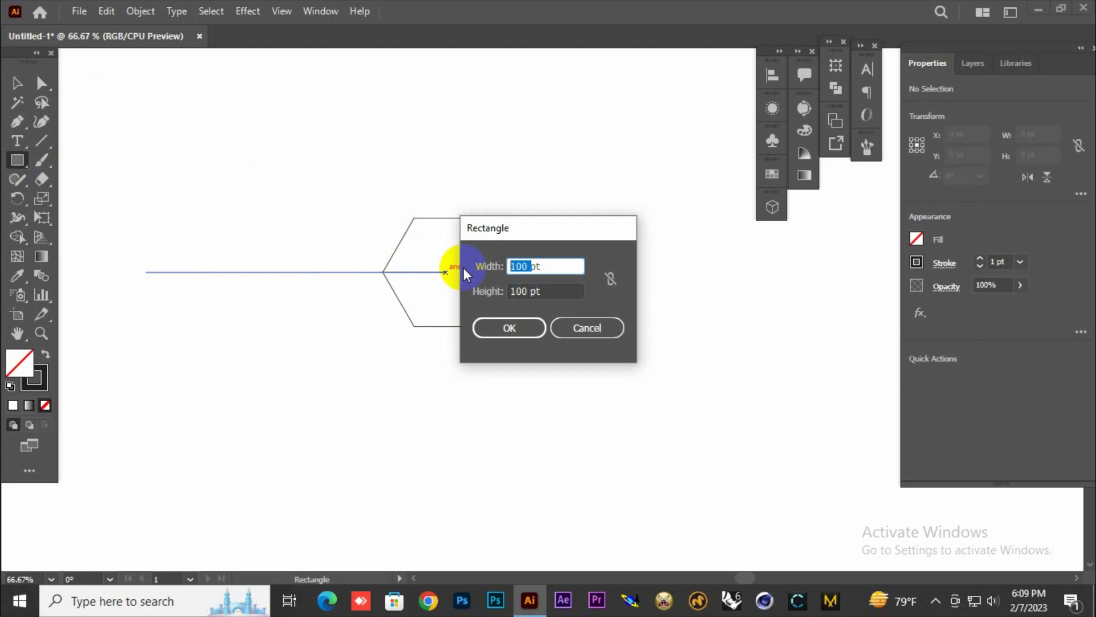
{"action": "type", "text": "33"}
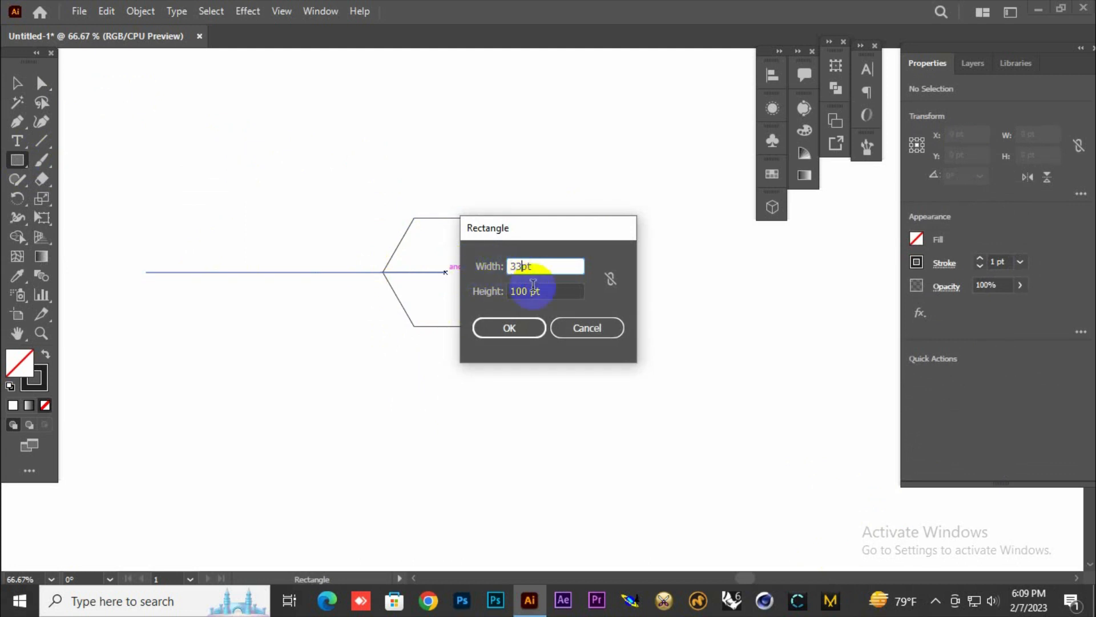
{"action": "key", "text": "Tab"}
{"action": "type", "text": "200"}
{"action": "key", "text": "Return"}
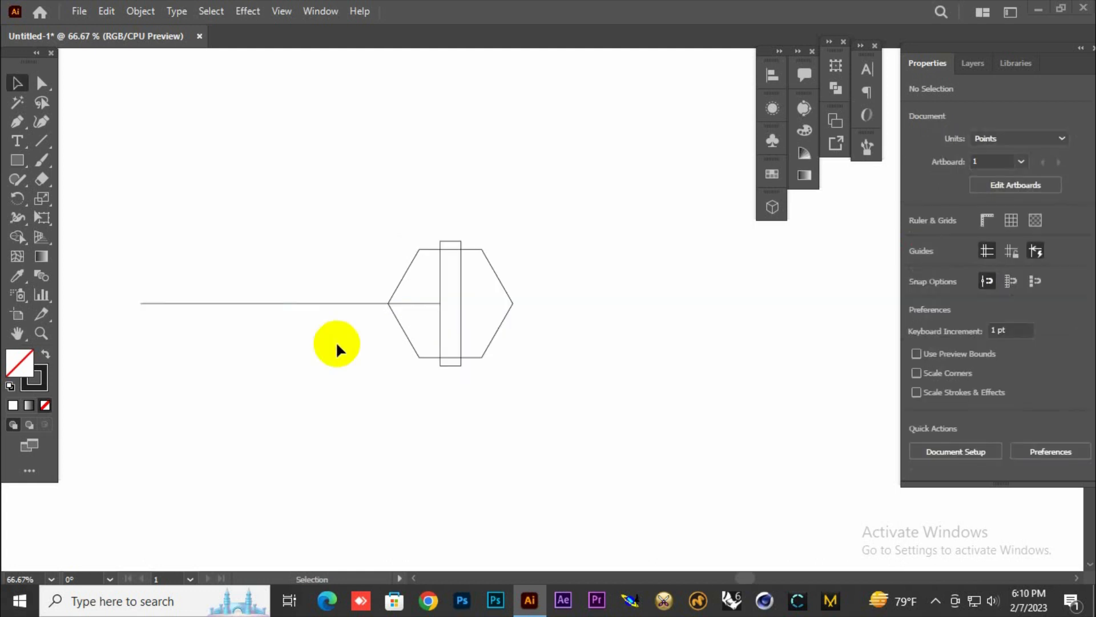
Step: Rotate a copy of the vertical rectangle by 60° about its centre and repeat the transformation once for a third bar
{"action": "left_click", "coordinate": [440, 318]}
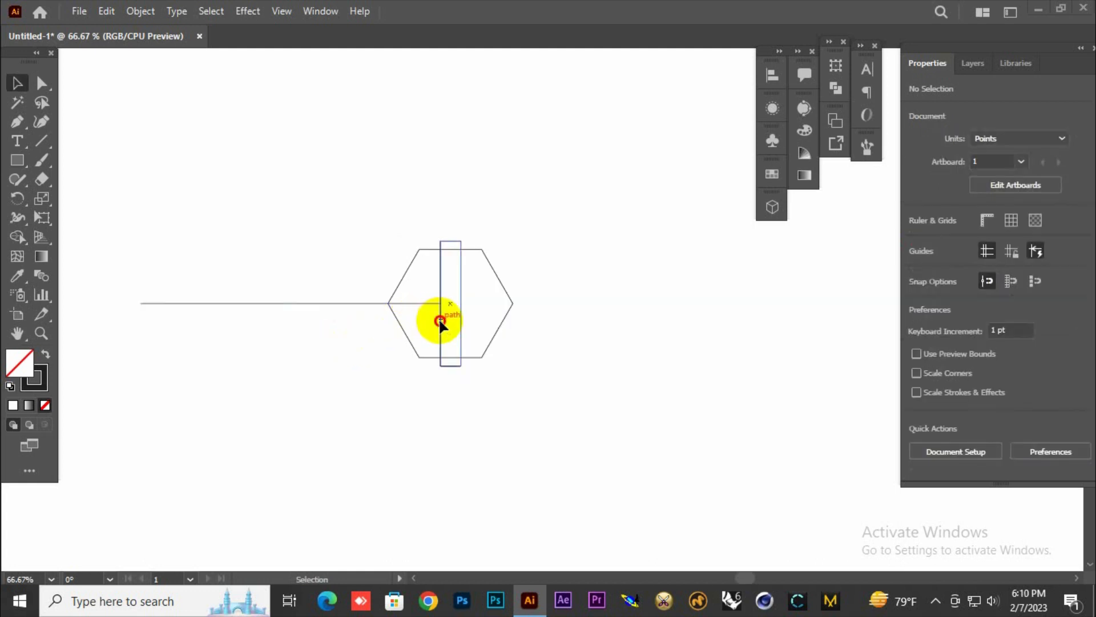
{"action": "left_click", "coordinate": [22, 201]}
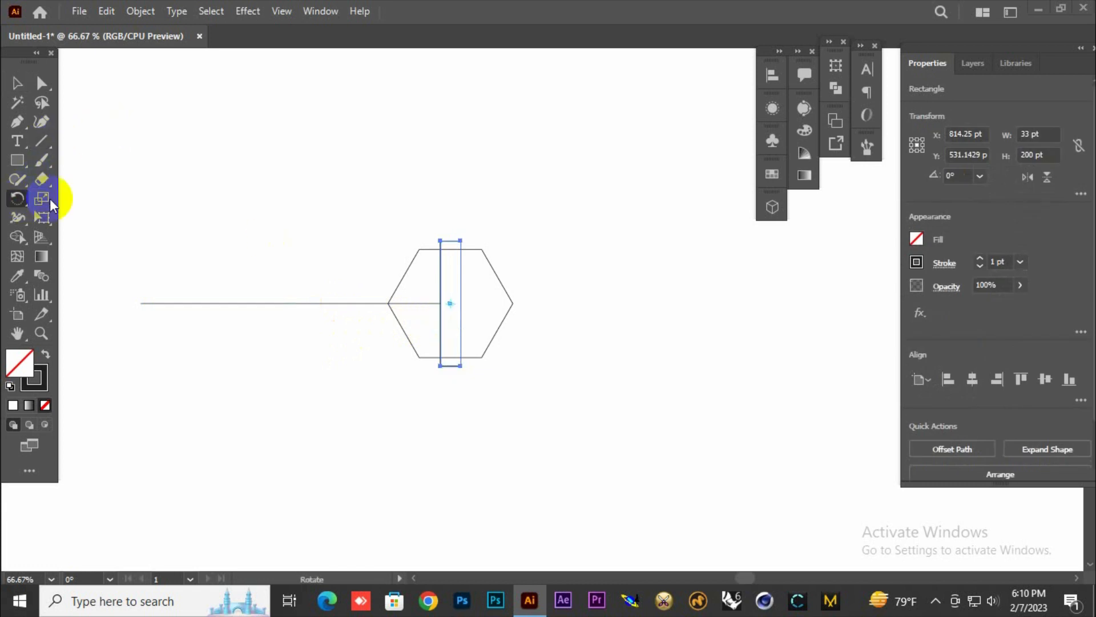
{"action": "double_click", "coordinate": [17, 198]}
{"action": "left_click_drag", "start_coordinate": [577, 201], "coordinate": [430, 48]}
{"action": "type", "text": "60"}
{"action": "left_click", "coordinate": [293, 174]}
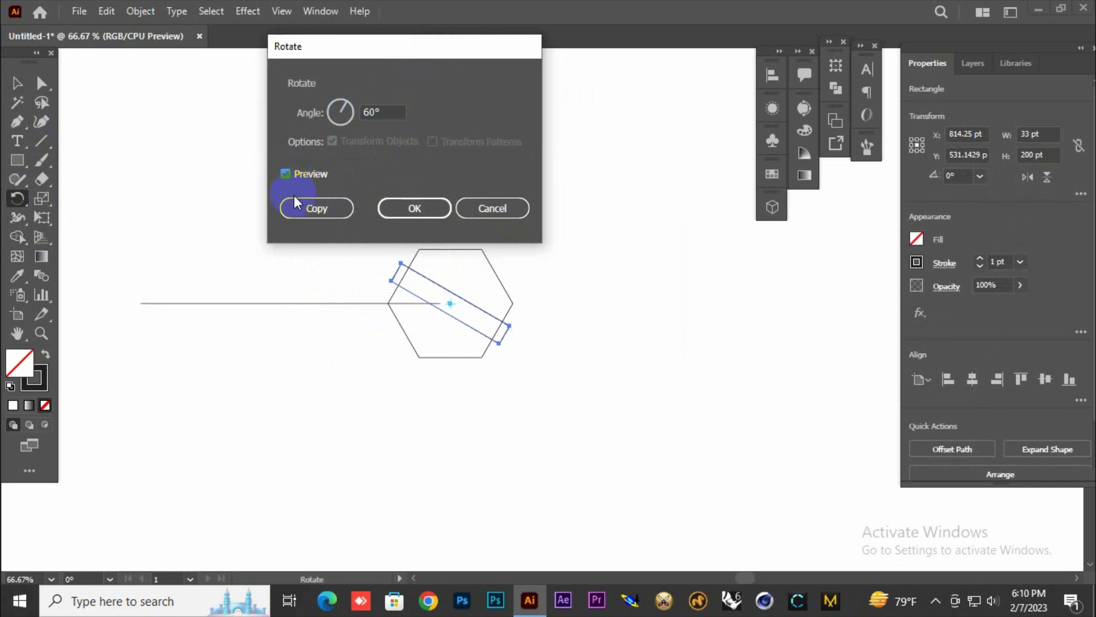
{"action": "left_click", "coordinate": [294, 210]}
{"action": "key", "text": "ctrl+d"}
{"action": "left_click", "coordinate": [17, 84]}
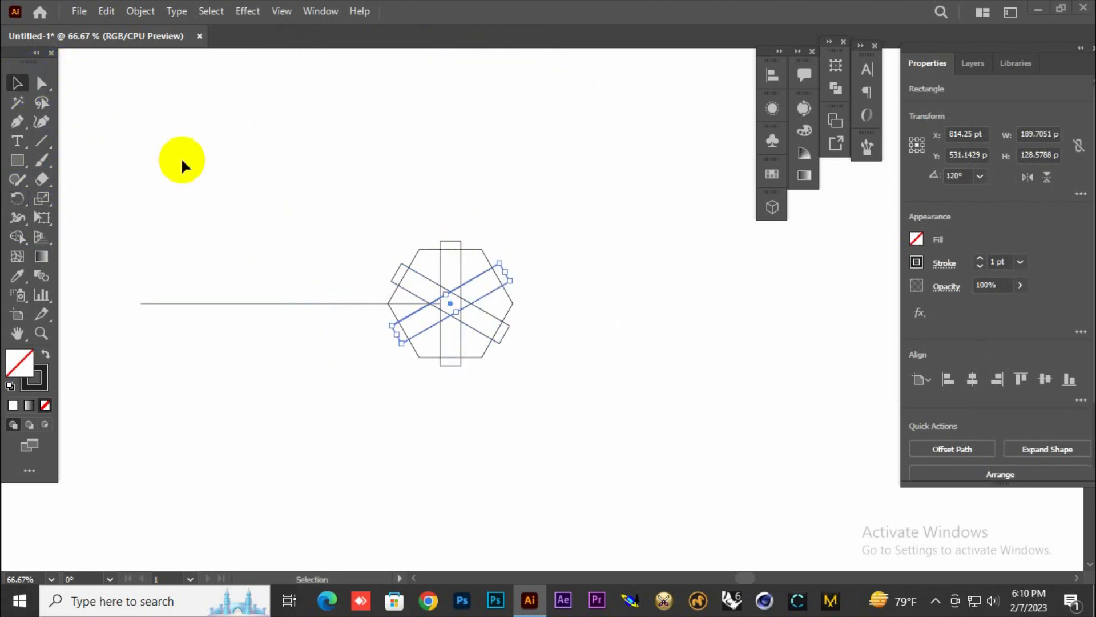
{"action": "left_click", "coordinate": [202, 163]}
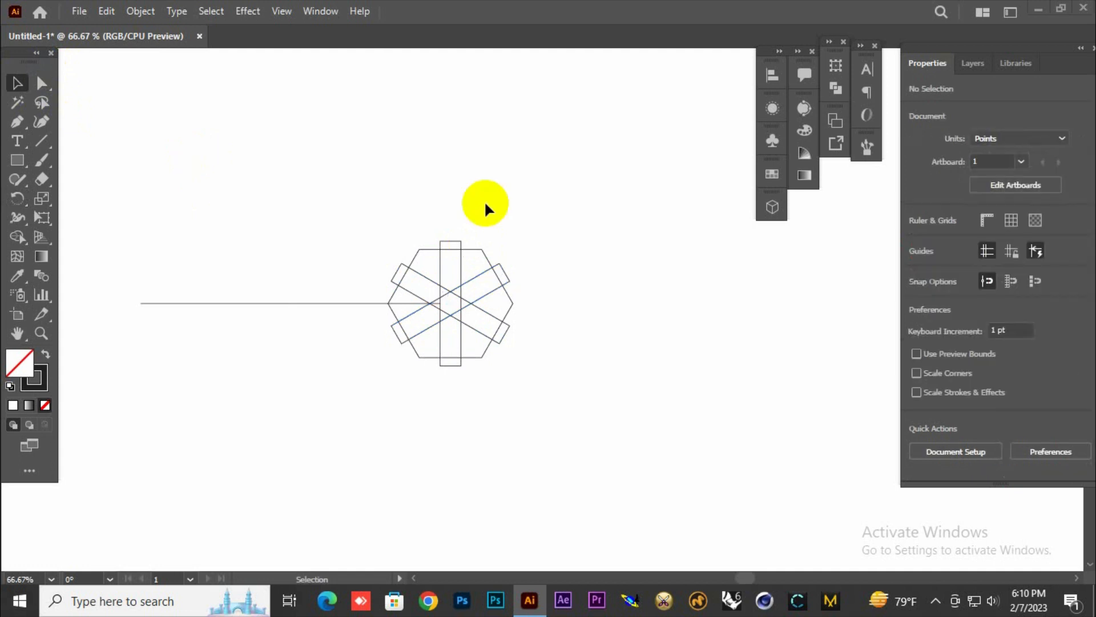
Step: Draw three yellow line segments joining the hexagon–rectangle intersections: two slanted ones up to the vertical bar and one horizontal across the upper part
{"action": "key", "text": "ctrl+equal"}
{"action": "key", "text": "ctrl+equal"}
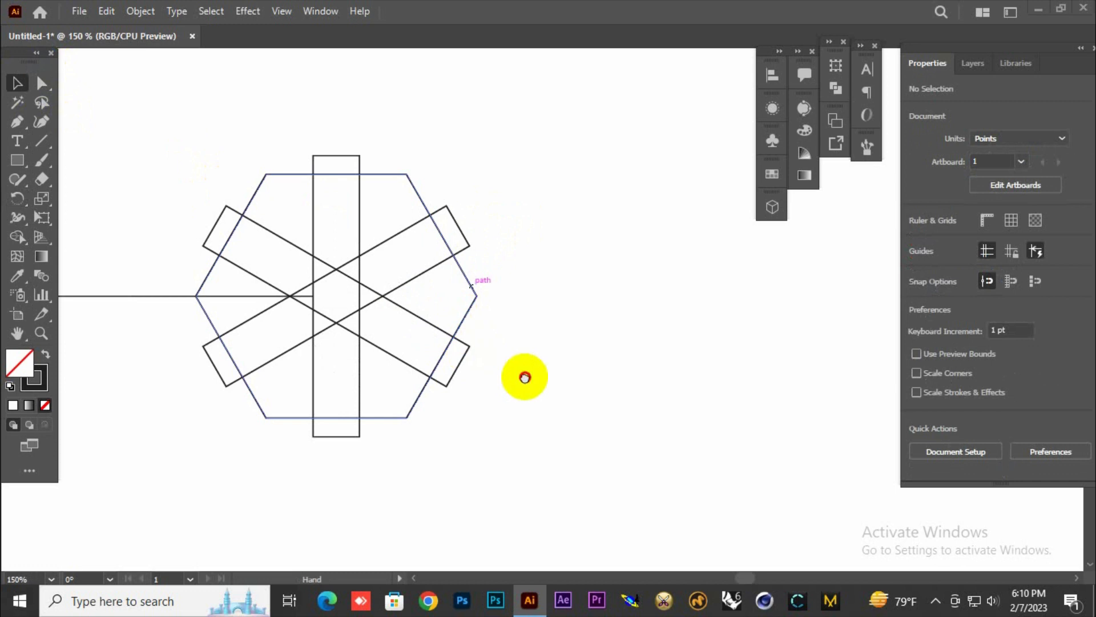
{"action": "left_click_drag", "start_coordinate": [522, 374], "coordinate": [616, 396]}
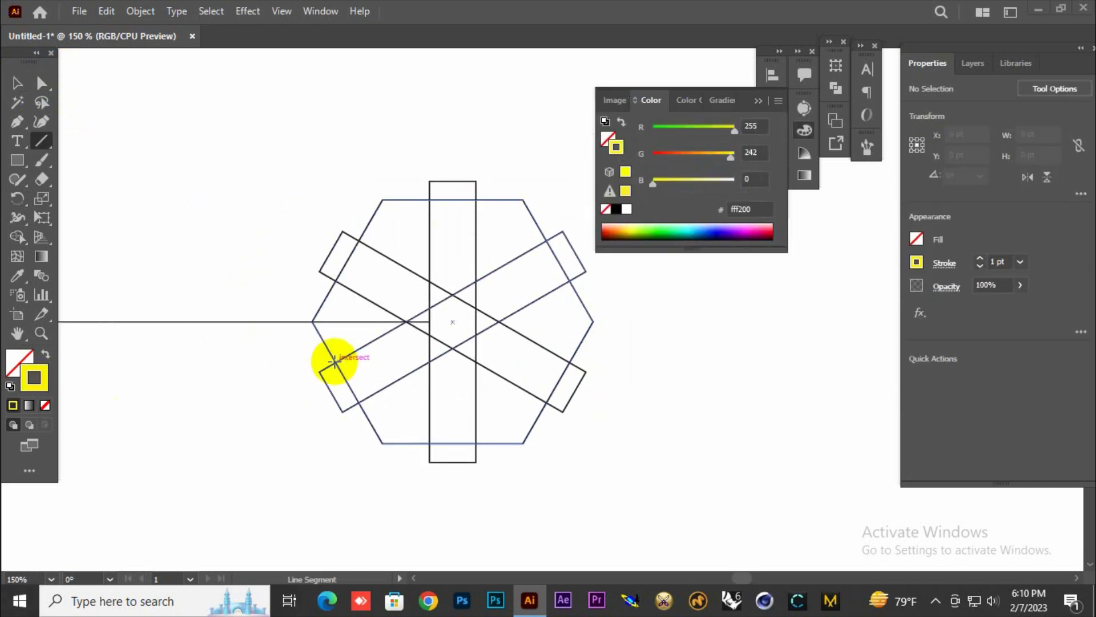
{"action": "left_click_drag", "start_coordinate": [336, 362], "coordinate": [430, 200]}
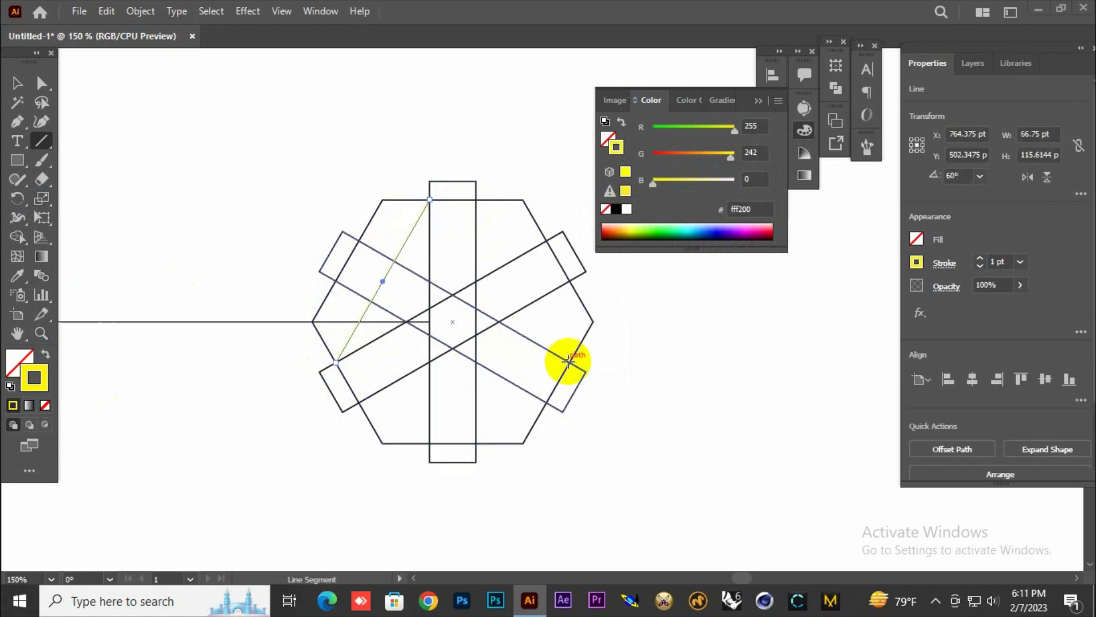
{"action": "left_click_drag", "start_coordinate": [570, 361], "coordinate": [476, 199]}
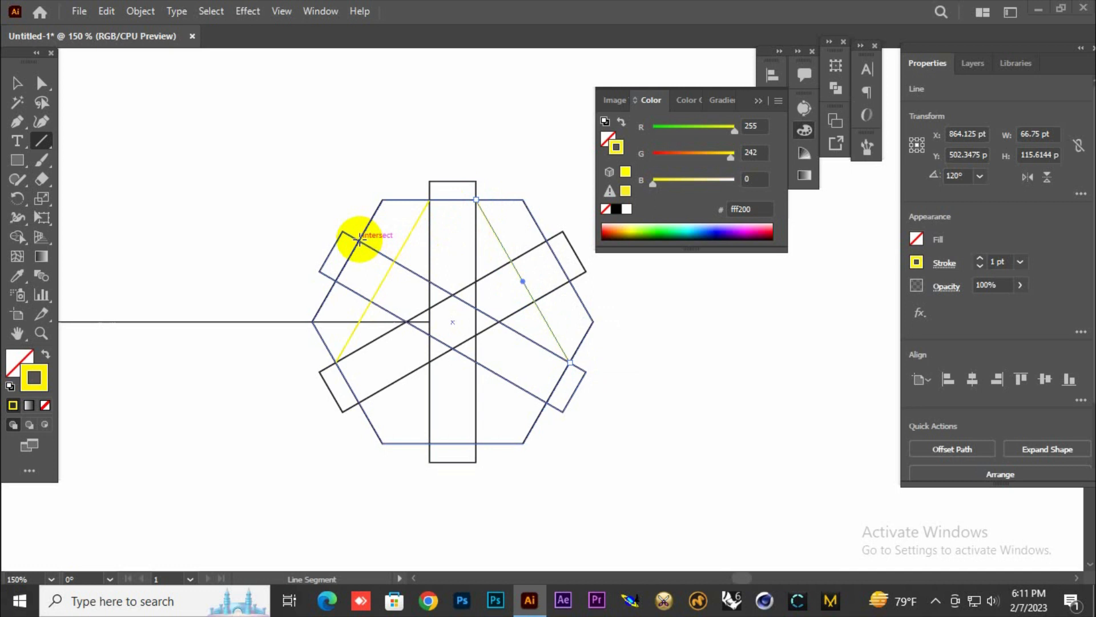
{"action": "left_click_drag", "start_coordinate": [357, 240], "coordinate": [546, 240]}
{"action": "left_click", "coordinate": [17, 83]}
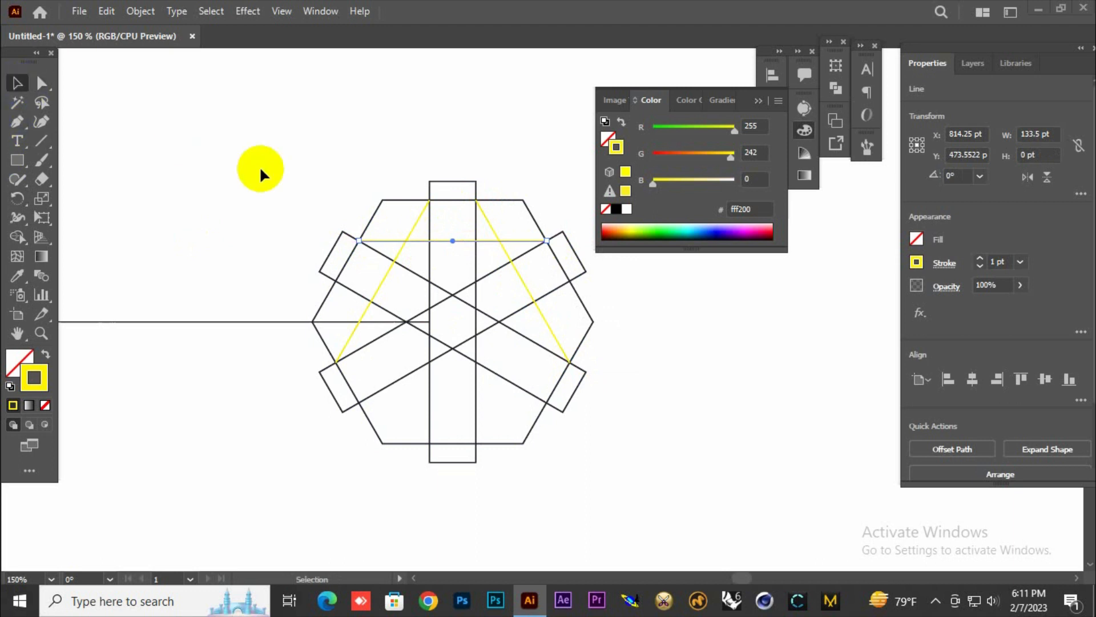
{"action": "left_click", "coordinate": [260, 166]}
Step: Hide the long horizontal construction line
{"action": "left_click", "coordinate": [211, 319]}
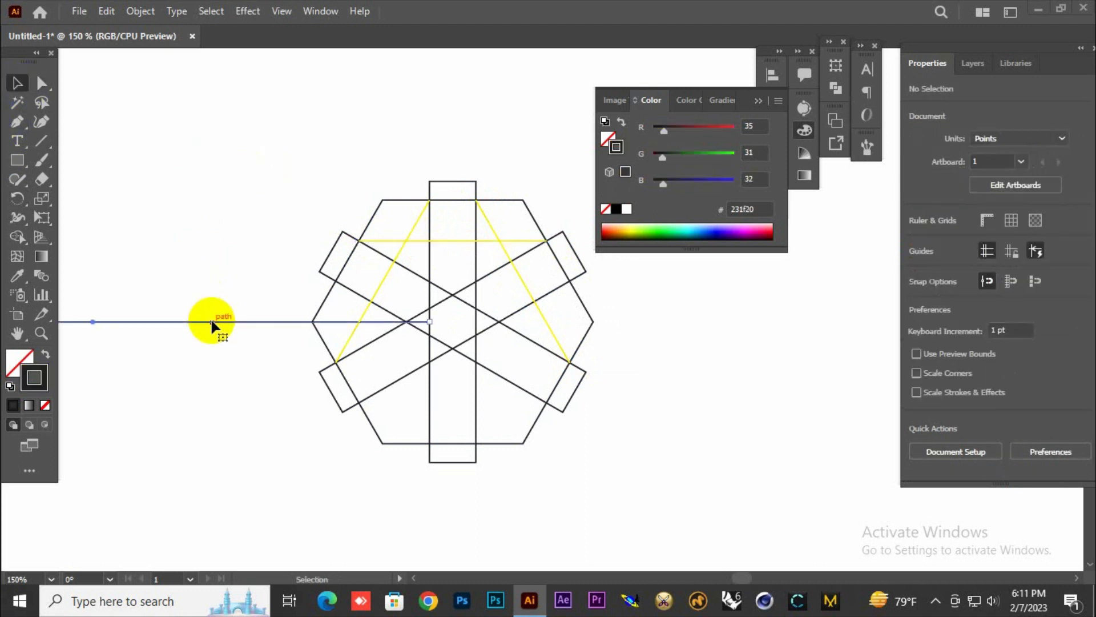
{"action": "left_click", "coordinate": [140, 11]}
{"action": "mouse_move", "coordinate": [342, 153]}
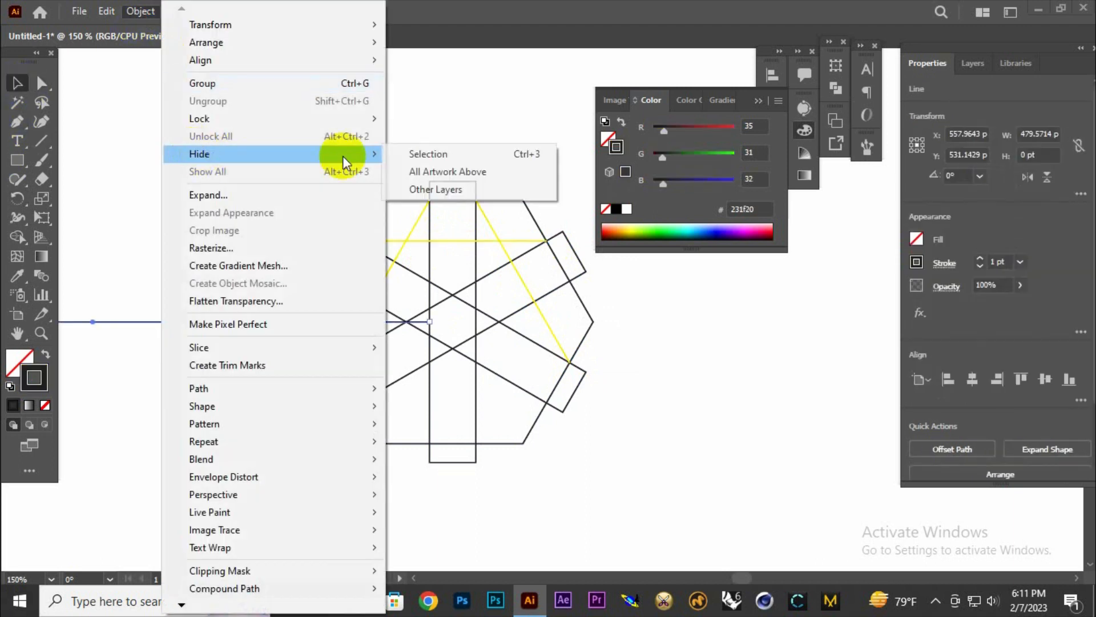
{"action": "left_click", "coordinate": [409, 154]}
Step: Select the whole hexagon figure, try merging the regions around the top of the vertical bar with Shape Builder, and undo the merge
{"action": "left_click_drag", "start_coordinate": [298, 139], "coordinate": [611, 480]}
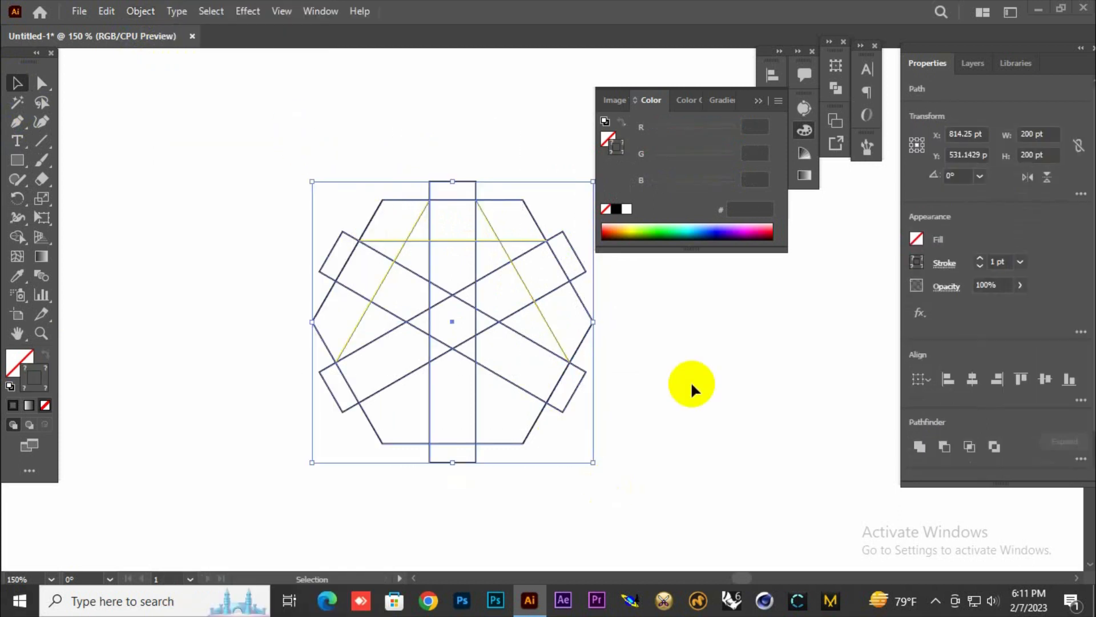
{"action": "left_click", "coordinate": [759, 101]}
{"action": "left_click", "coordinate": [18, 237]}
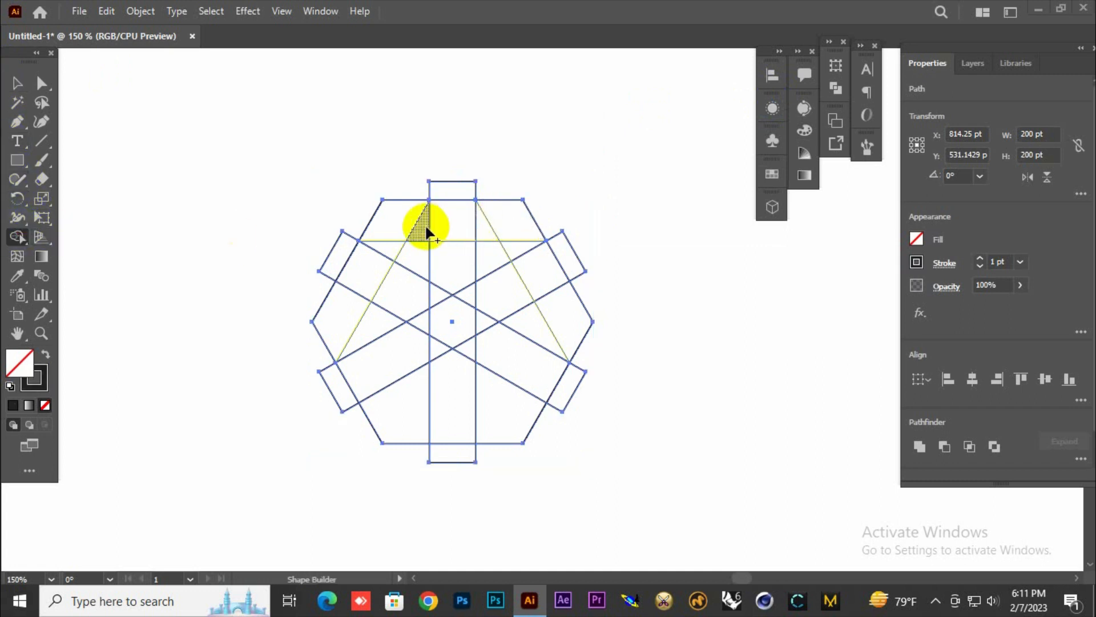
{"action": "mouse_move", "coordinate": [425, 225]}
{"action": "left_mouse_down"}
{"action": "mouse_move", "coordinate": [479, 229]}
{"action": "mouse_move", "coordinate": [462, 229]}
{"action": "mouse_move", "coordinate": [451, 270]}
{"action": "left_mouse_up"}
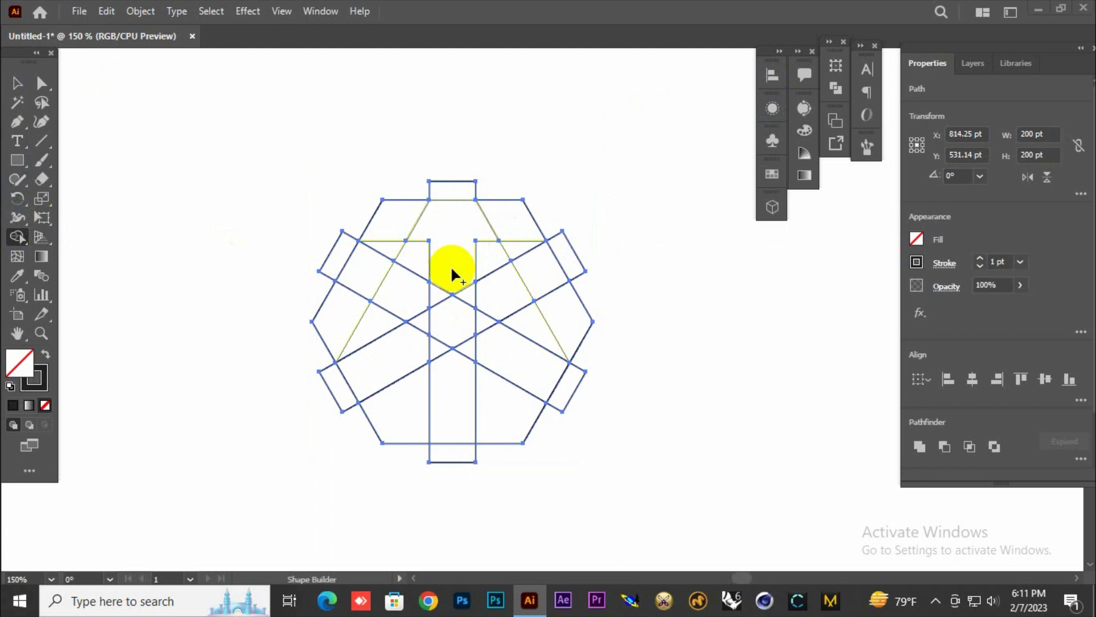
{"action": "key", "text": "ctrl+z"}
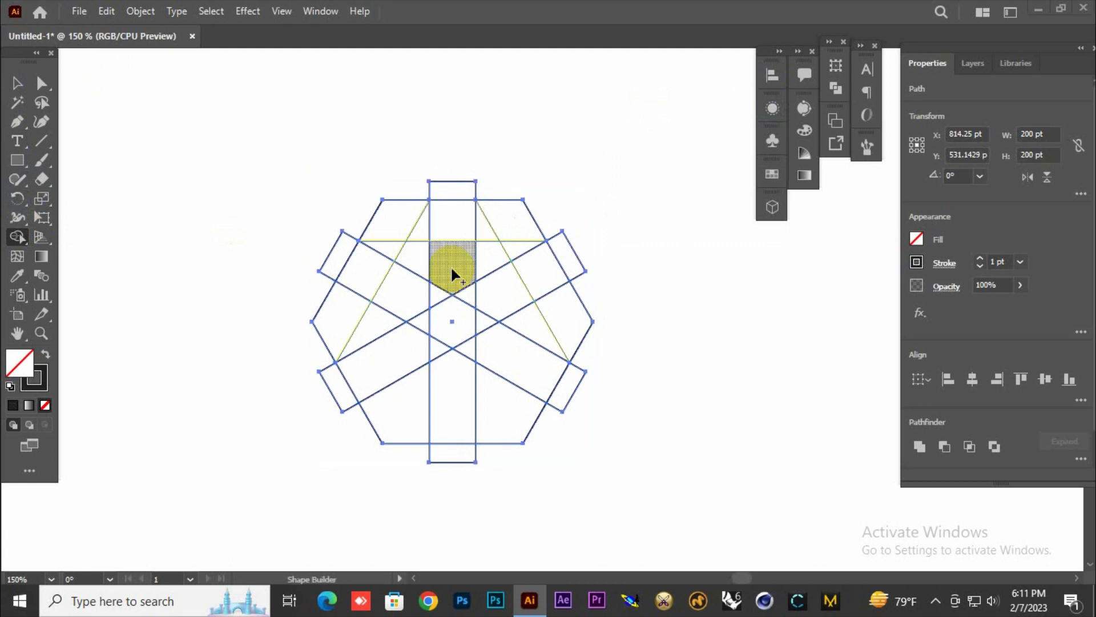
Step: Set the fill to black (000000) and build the arrow-shaped region in the upper vertical bar and the central hexagon with Shape Builder
{"action": "double_click", "coordinate": [28, 365]}
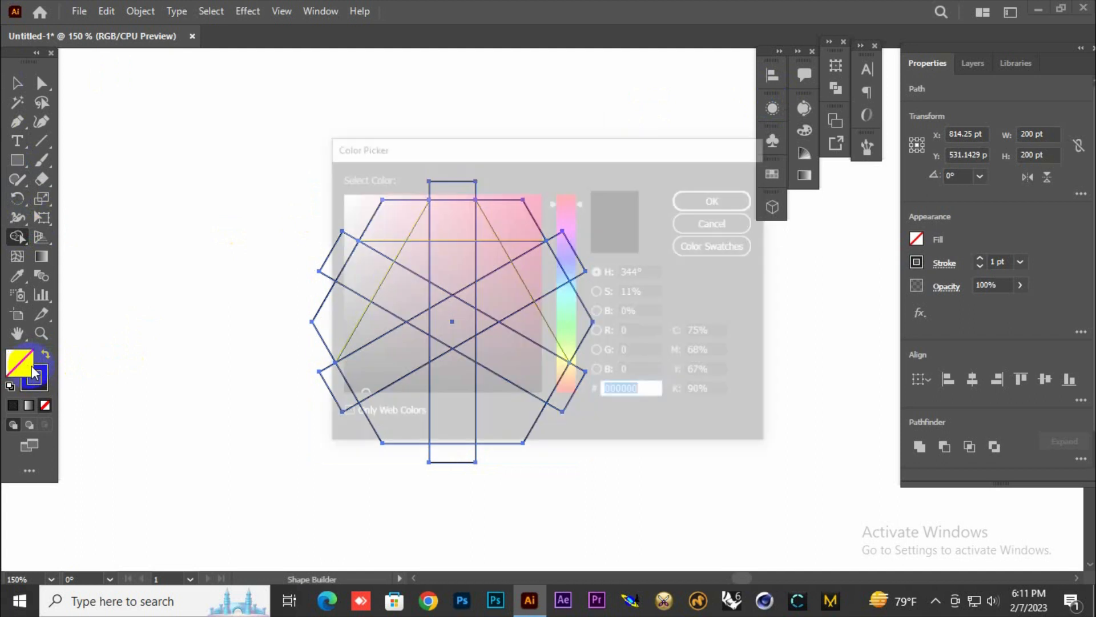
{"action": "mouse_move", "coordinate": [386, 350]}
{"action": "left_mouse_down"}
{"action": "mouse_move", "coordinate": [330, 386]}
{"action": "mouse_move", "coordinate": [331, 410]}
{"action": "left_mouse_up"}
{"action": "left_click", "coordinate": [708, 198]}
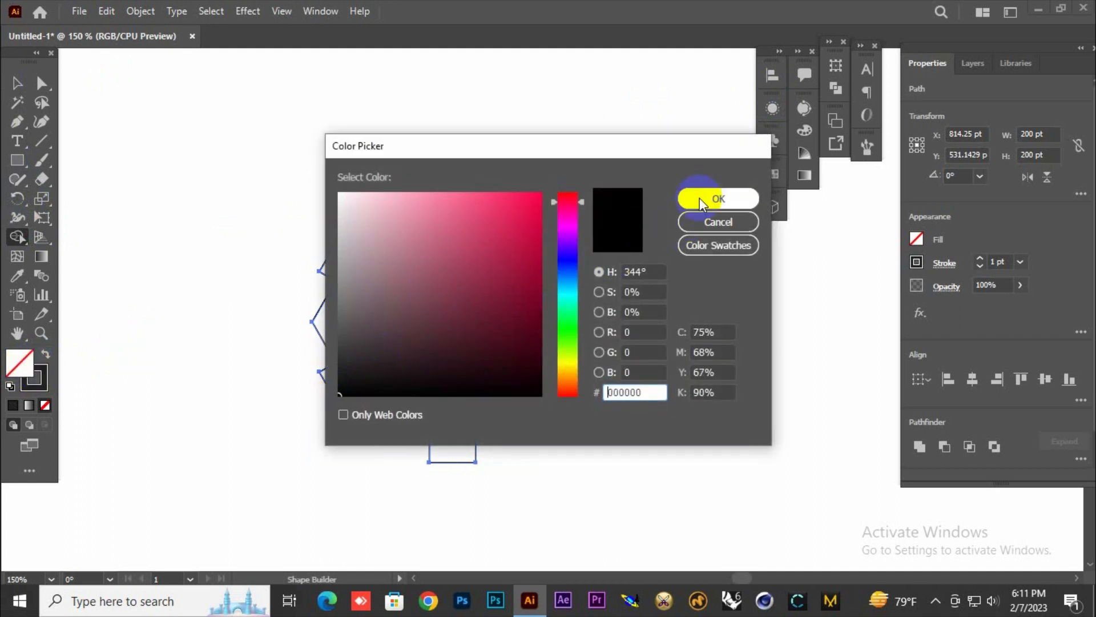
{"action": "double_click", "coordinate": [19, 362]}
{"action": "mouse_move", "coordinate": [521, 268]}
{"action": "left_mouse_down"}
{"action": "mouse_move", "coordinate": [519, 388]}
{"action": "mouse_move", "coordinate": [532, 396]}
{"action": "left_mouse_up"}
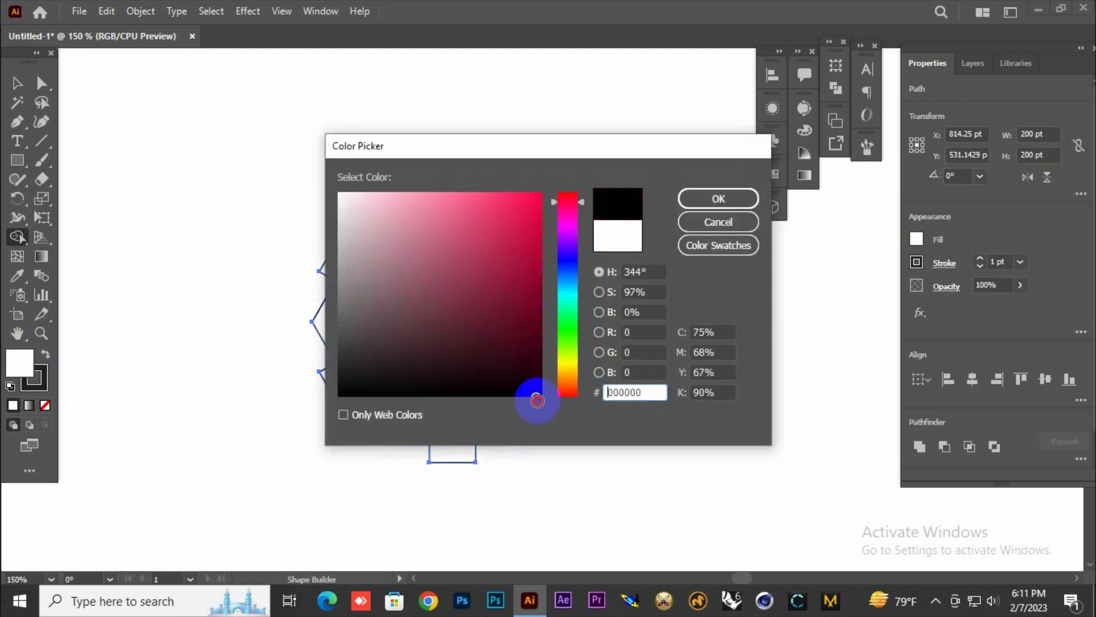
{"action": "left_click", "coordinate": [721, 198]}
{"action": "mouse_move", "coordinate": [422, 230]}
{"action": "left_mouse_down"}
{"action": "mouse_move", "coordinate": [481, 230]}
{"action": "mouse_move", "coordinate": [461, 228]}
{"action": "mouse_move", "coordinate": [451, 282]}
{"action": "left_mouse_up"}
{"action": "left_click", "coordinate": [454, 322]}
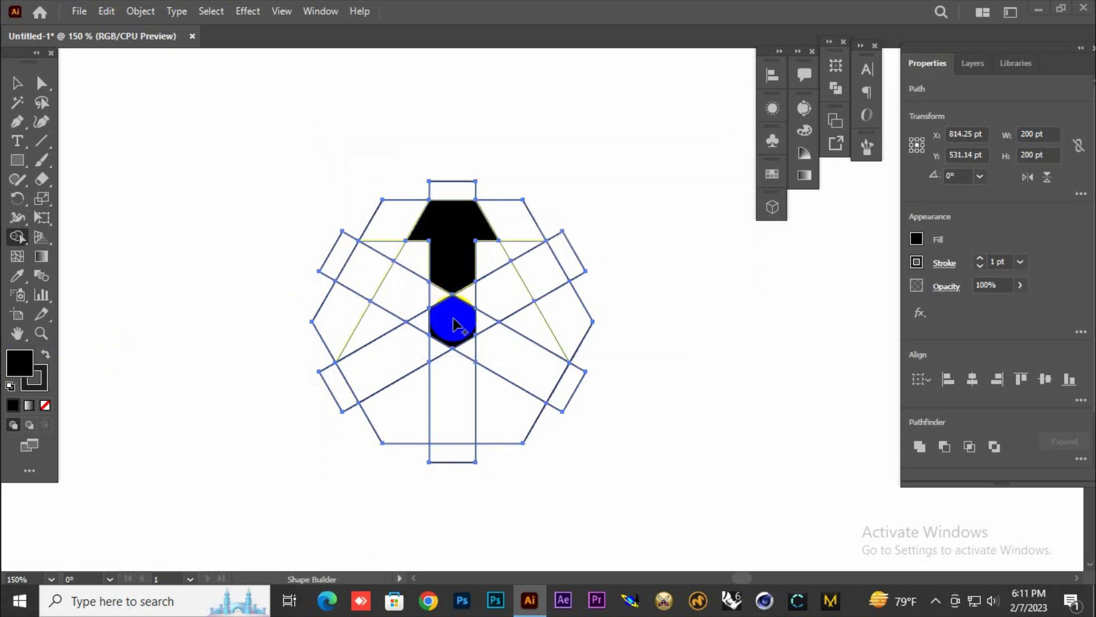
Step: Select the black arrow shape and the black central hexagon and hide them
{"action": "left_click", "coordinate": [17, 84]}
{"action": "left_click", "coordinate": [467, 227]}
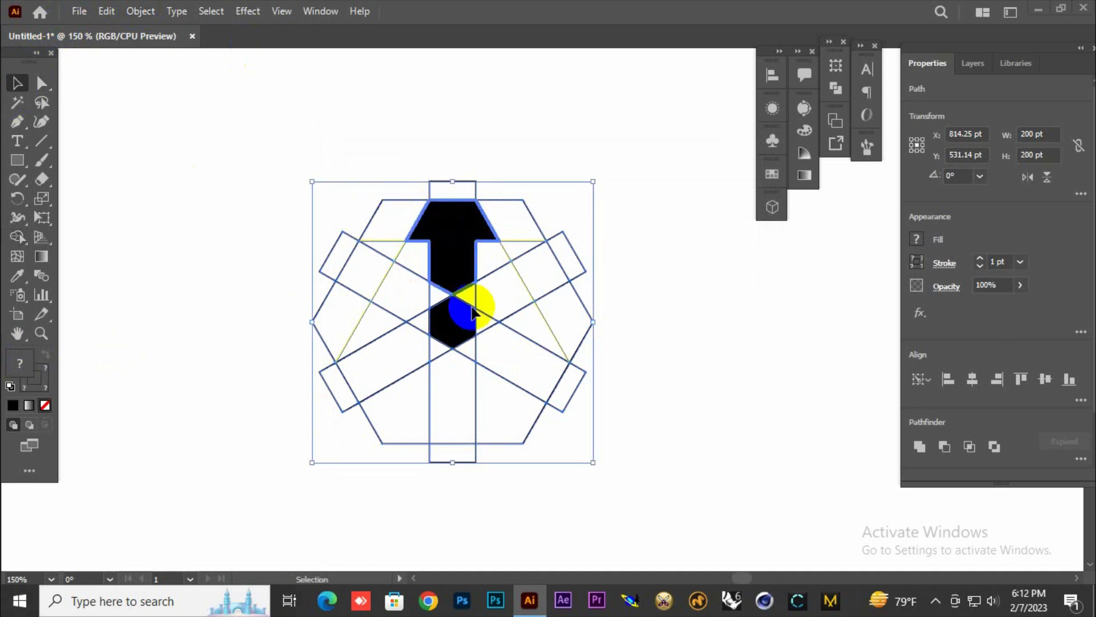
{"action": "left_click", "coordinate": [459, 327], "text": "shift"}
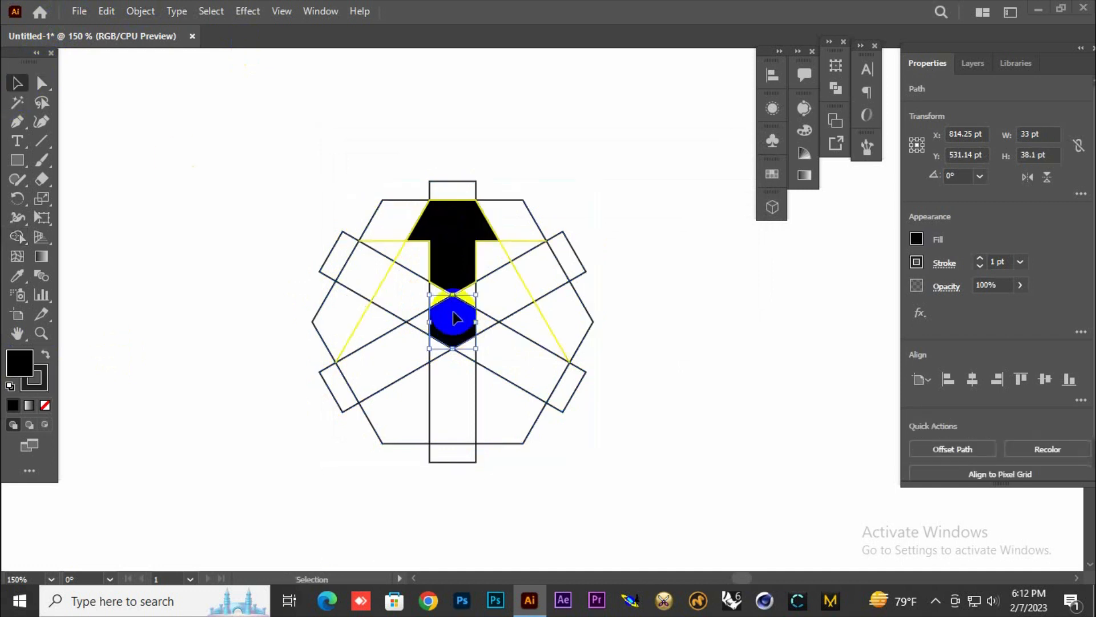
{"action": "left_click", "coordinate": [450, 257], "text": "shift"}
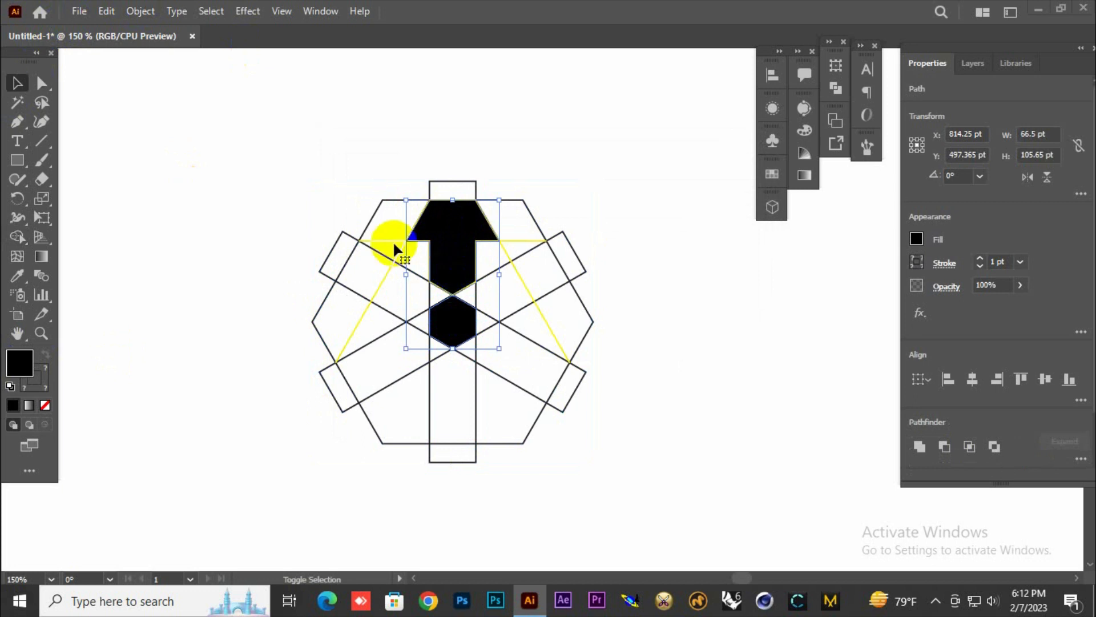
{"action": "left_click", "coordinate": [149, 12]}
{"action": "mouse_move", "coordinate": [345, 153]}
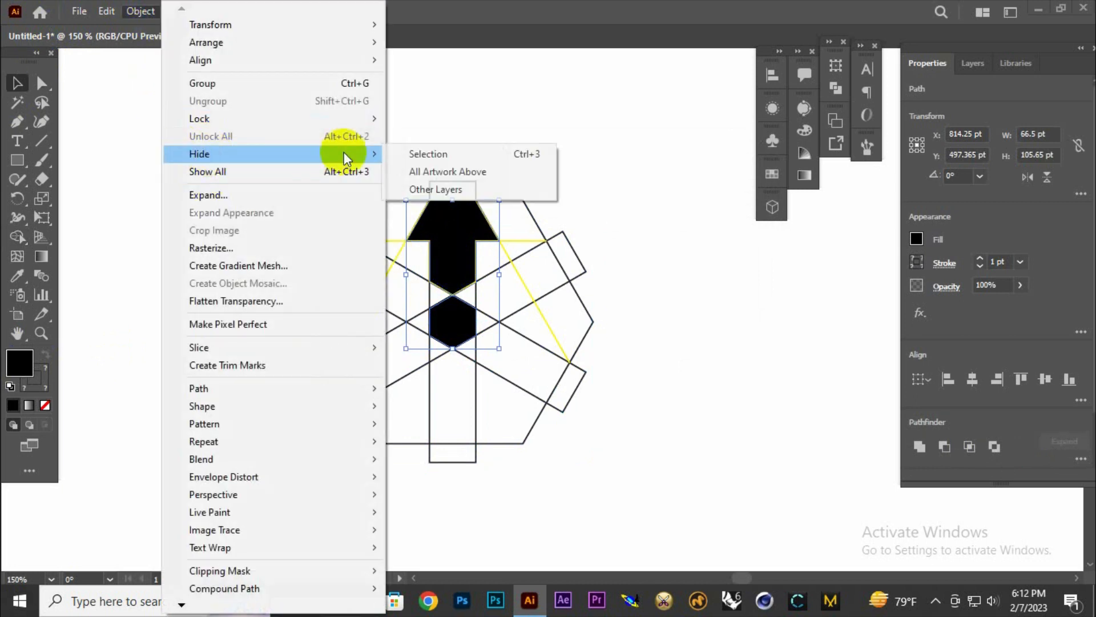
{"action": "left_click", "coordinate": [495, 153]}
Step: Remove all the remaining construction linework and show all hidden objects again
{"action": "mouse_move", "coordinate": [252, 142]}
{"action": "left_mouse_down"}
{"action": "mouse_move", "coordinate": [501, 415]}
{"action": "mouse_move", "coordinate": [614, 498]}
{"action": "left_mouse_up"}
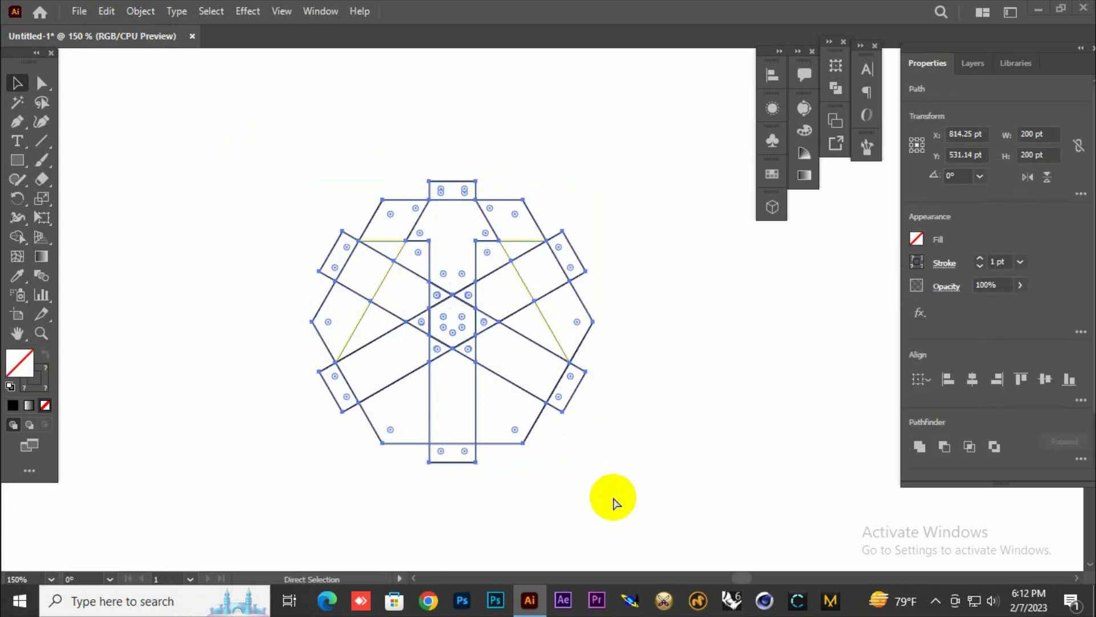
{"action": "key", "text": "ctrl+3"}
{"action": "left_click", "coordinate": [143, 11]}
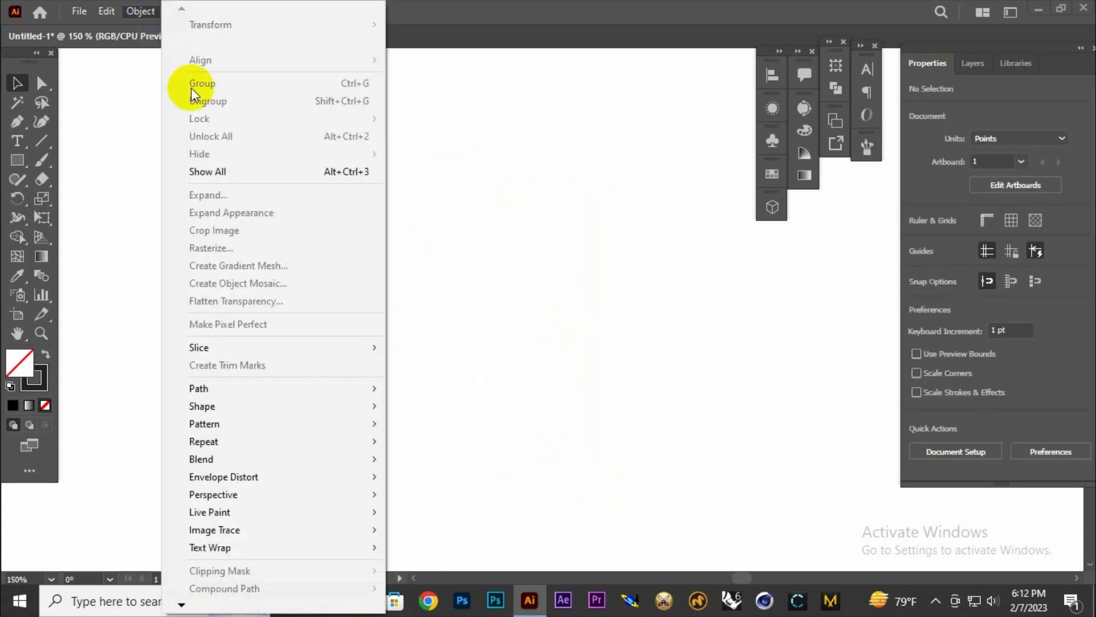
{"action": "left_click", "coordinate": [204, 170]}
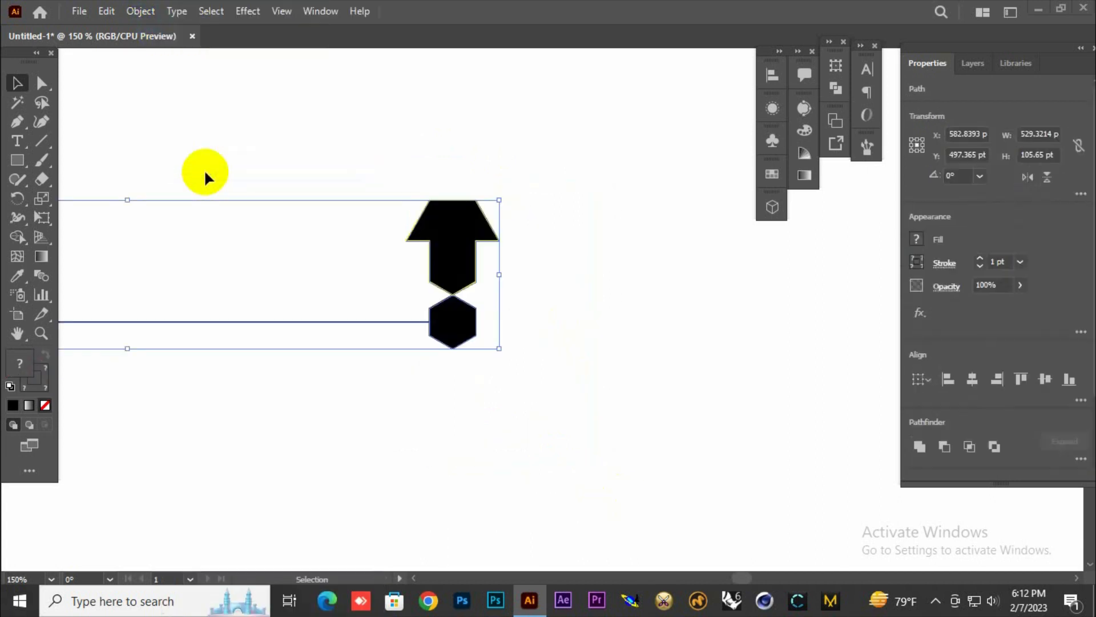
{"action": "left_click", "coordinate": [282, 151]}
{"action": "left_click", "coordinate": [418, 231]}
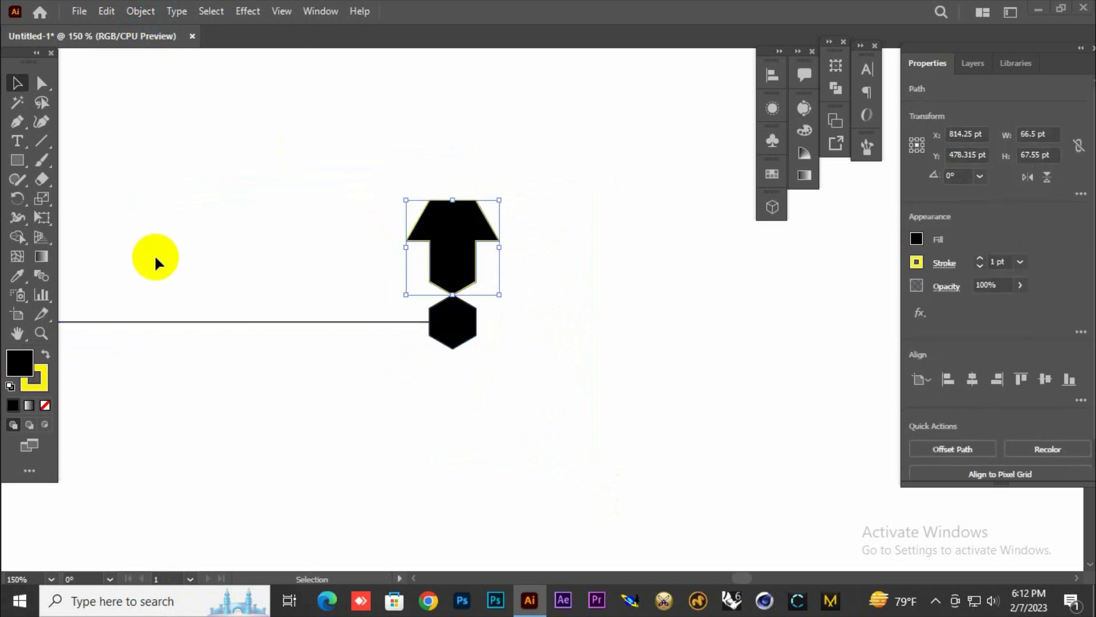
{"action": "left_click", "coordinate": [44, 381]}
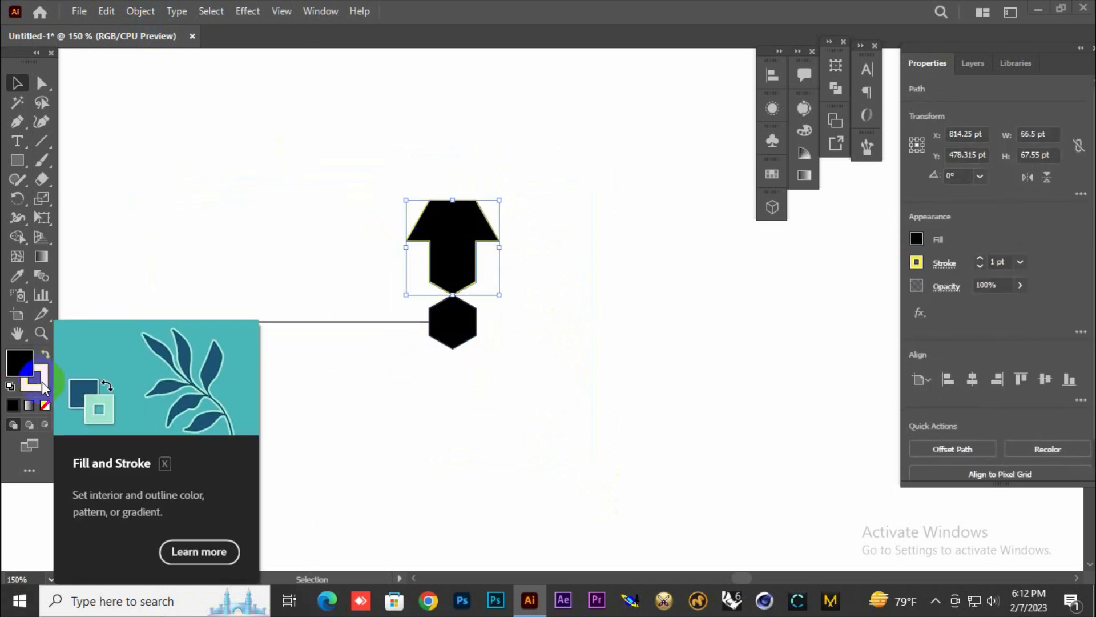
{"action": "left_click", "coordinate": [325, 361]}
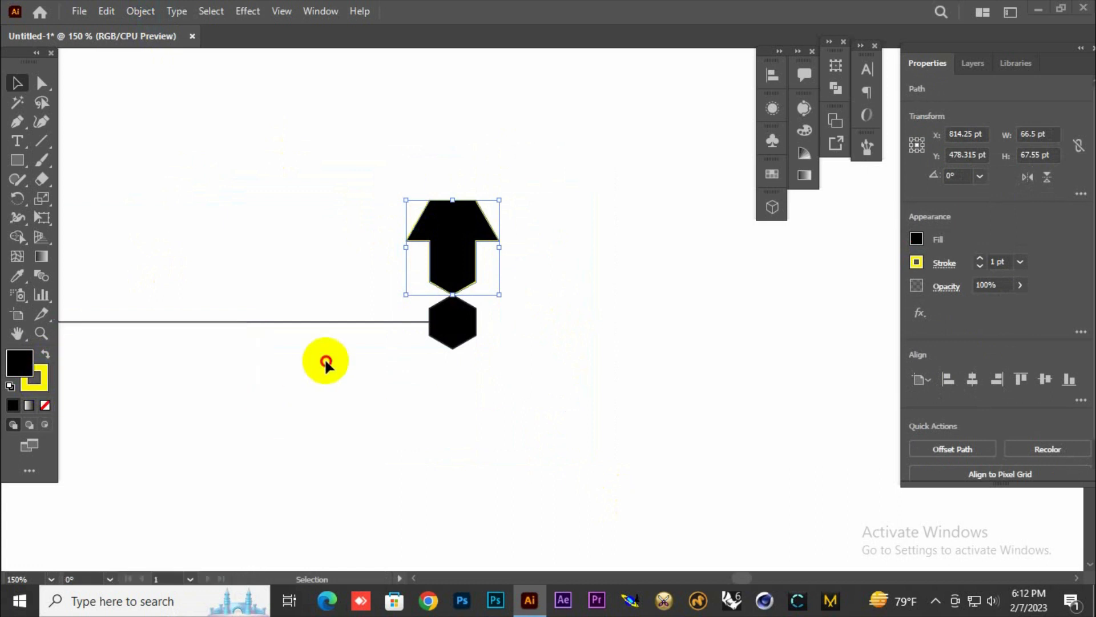
{"action": "left_click", "coordinate": [319, 322]}
{"action": "key", "text": "a"}
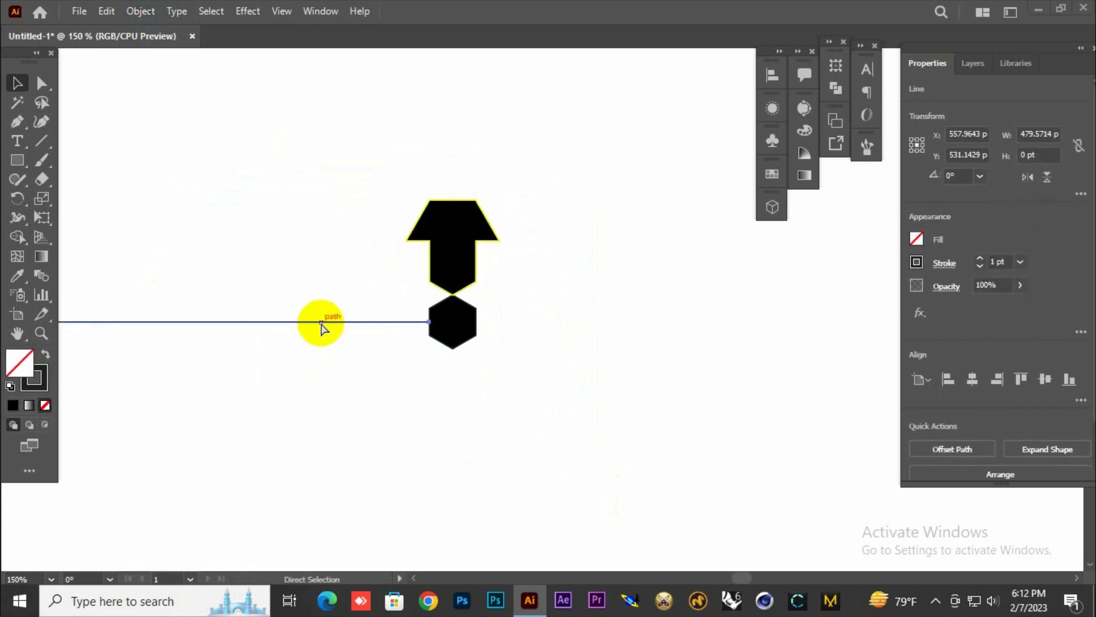
{"action": "key", "text": "v"}
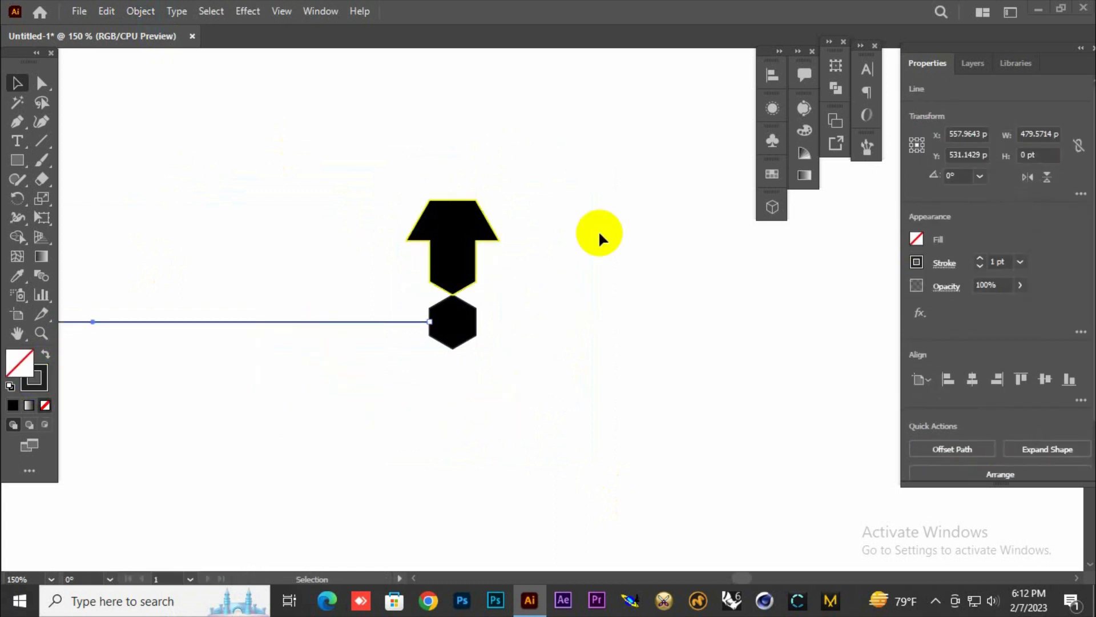
Step: Make two successive copies of the grouped arrow and hexagon, each rotated a further 60° and aligned on the central hexagon
{"action": "left_click_drag", "start_coordinate": [545, 188], "coordinate": [470, 331]}
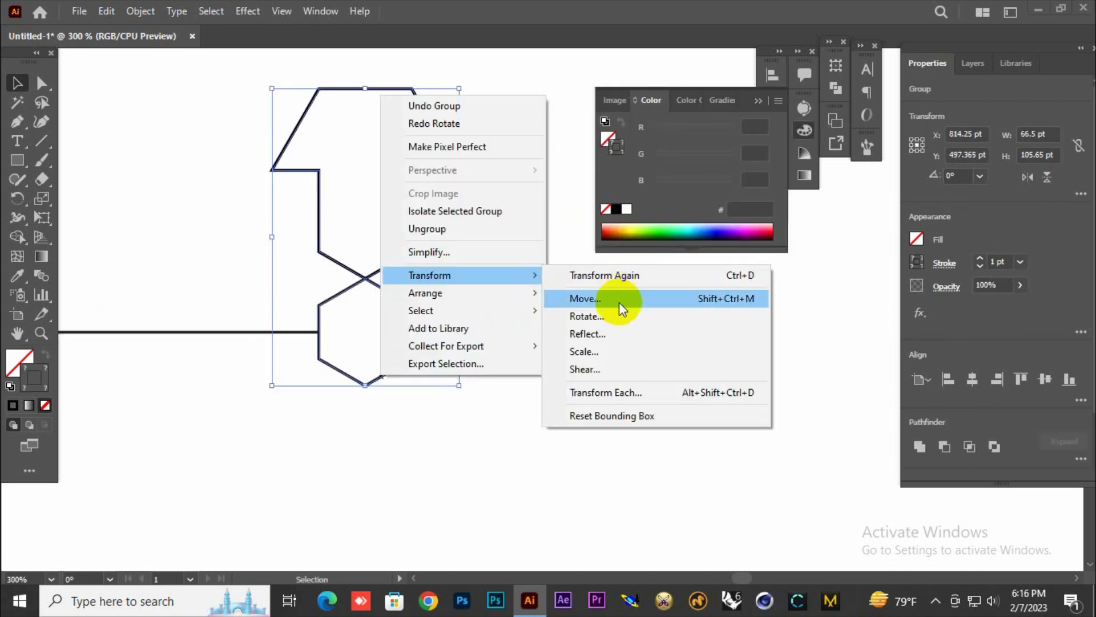
{"action": "left_click", "coordinate": [619, 314]}
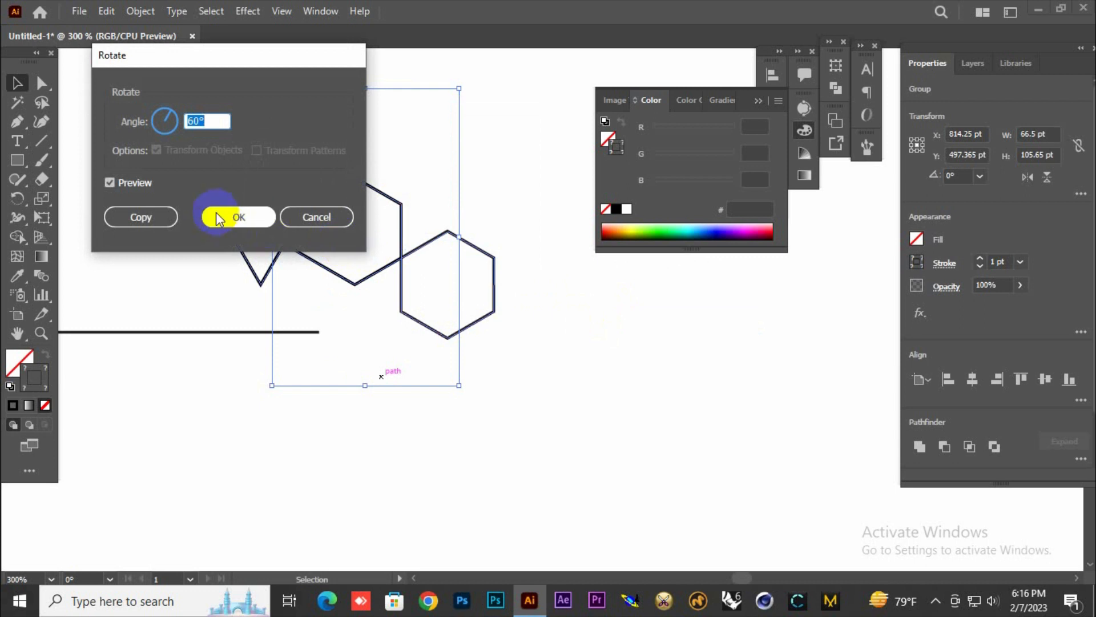
{"action": "left_click", "coordinate": [165, 216]}
{"action": "right_click", "coordinate": [283, 319]}
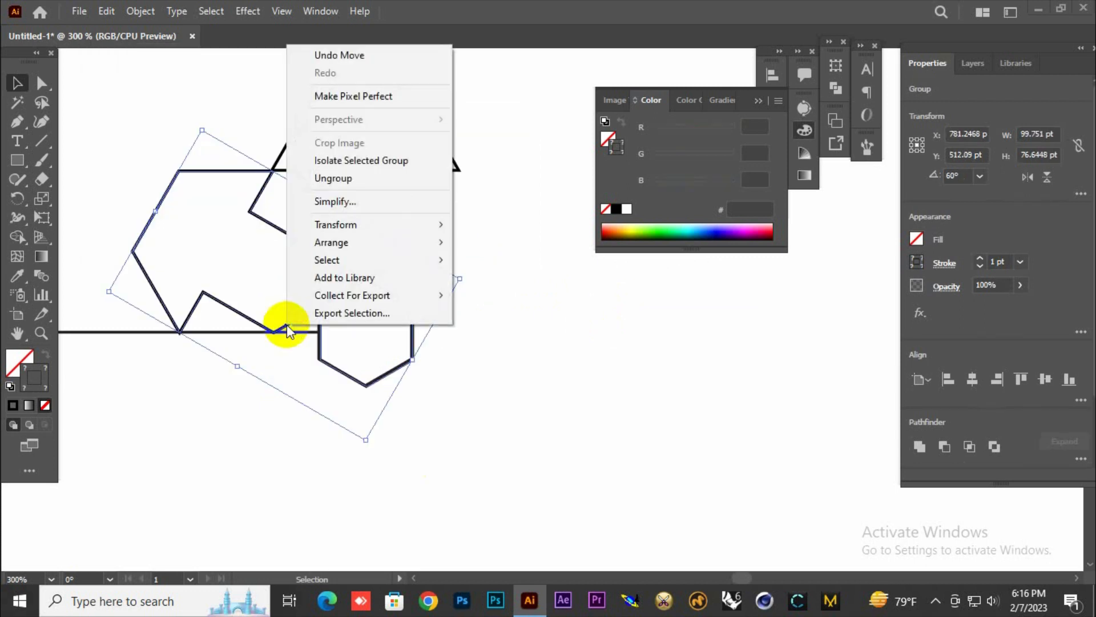
{"action": "mouse_move", "coordinate": [431, 226]}
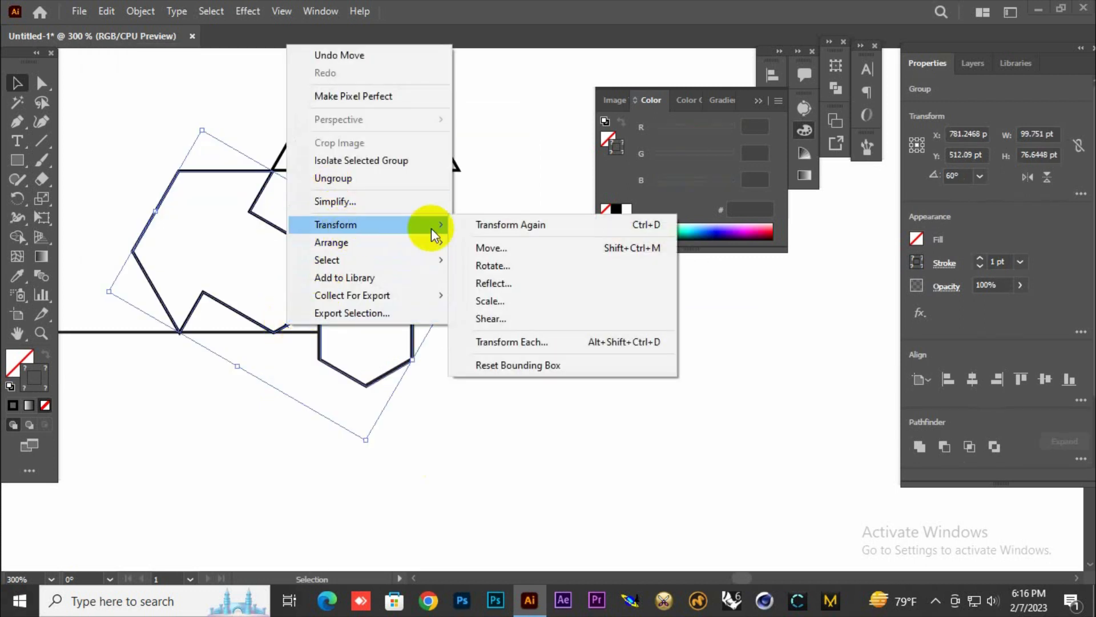
{"action": "left_click", "coordinate": [526, 264]}
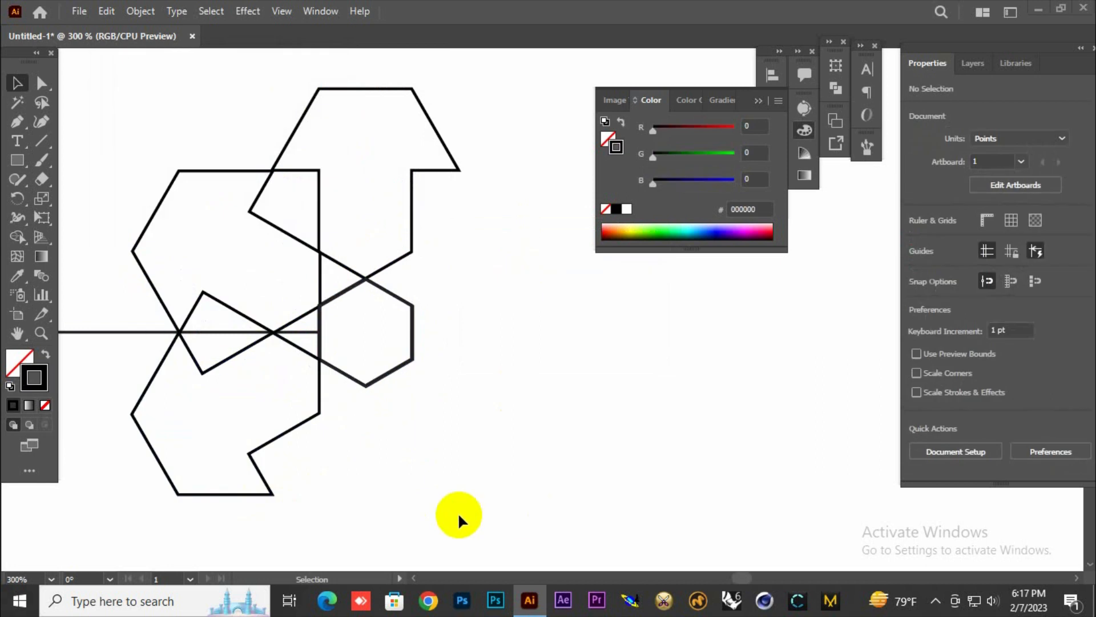
Step: Add the 180° and 240° rotated copies of the arrow-and-hexagon group around the shared central hexagon
{"action": "left_click", "coordinate": [271, 496]}
{"action": "right_click", "coordinate": [270, 495]}
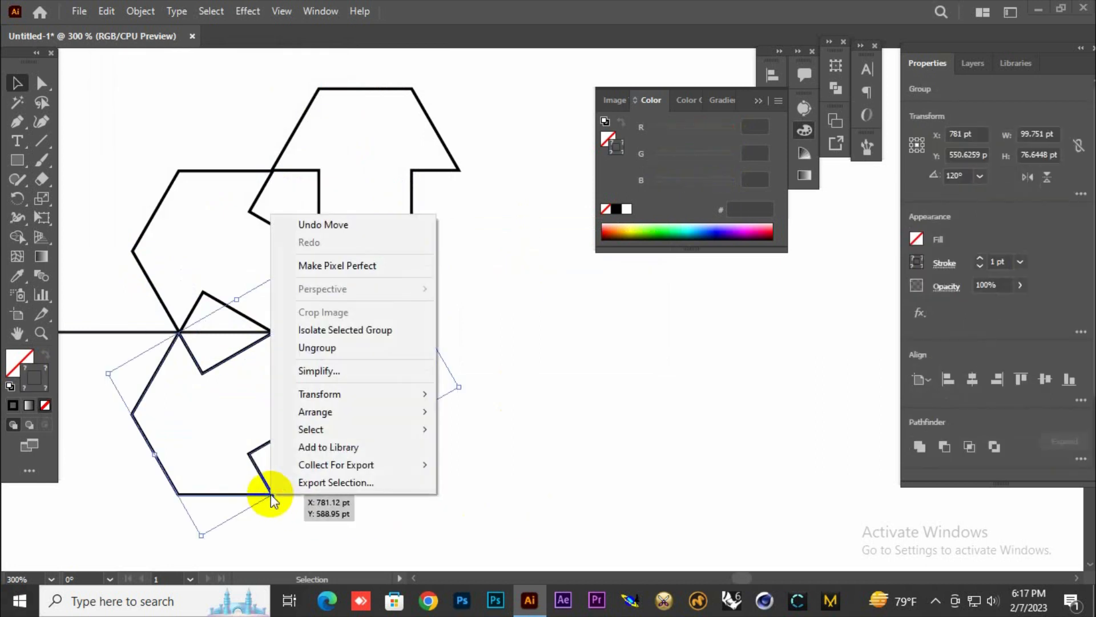
{"action": "mouse_move", "coordinate": [377, 398]}
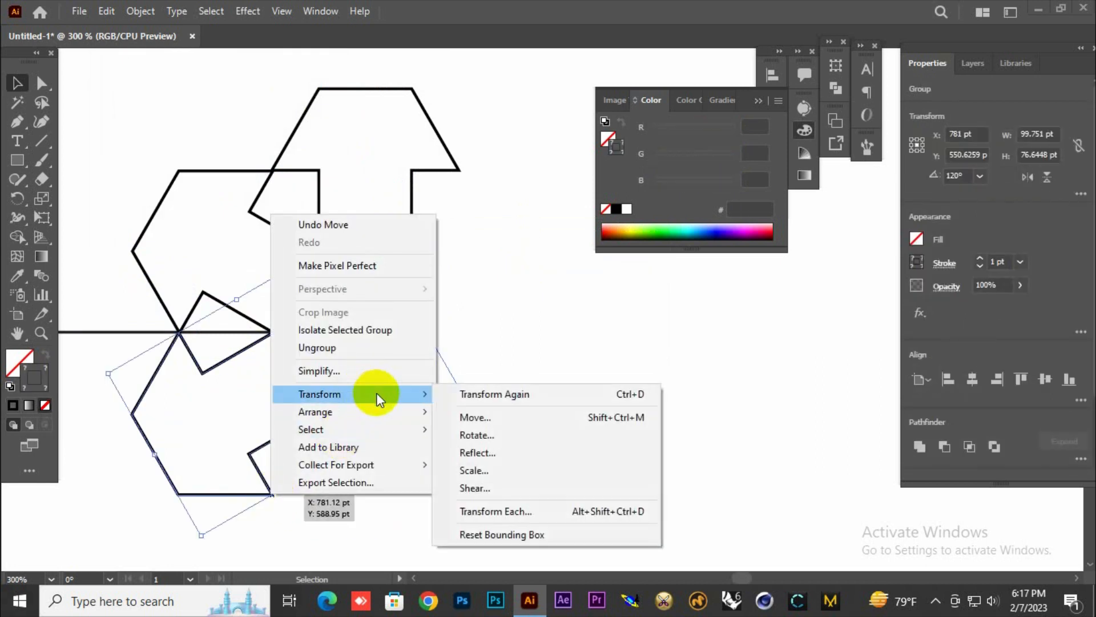
{"action": "left_click", "coordinate": [477, 435]}
{"action": "right_click", "coordinate": [433, 211]}
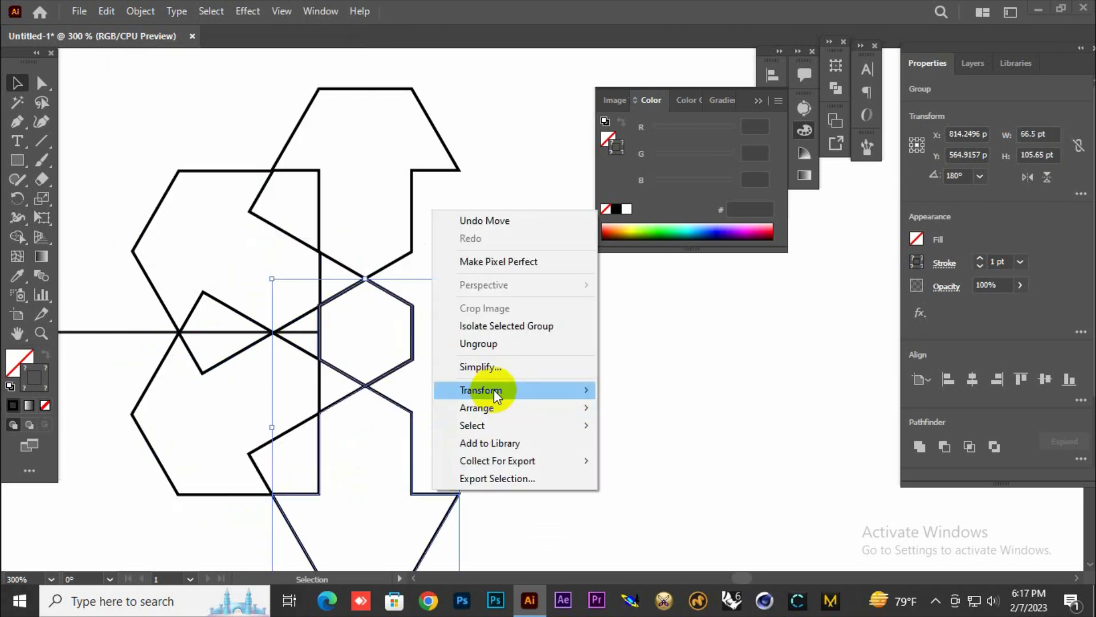
{"action": "mouse_move", "coordinate": [540, 392]}
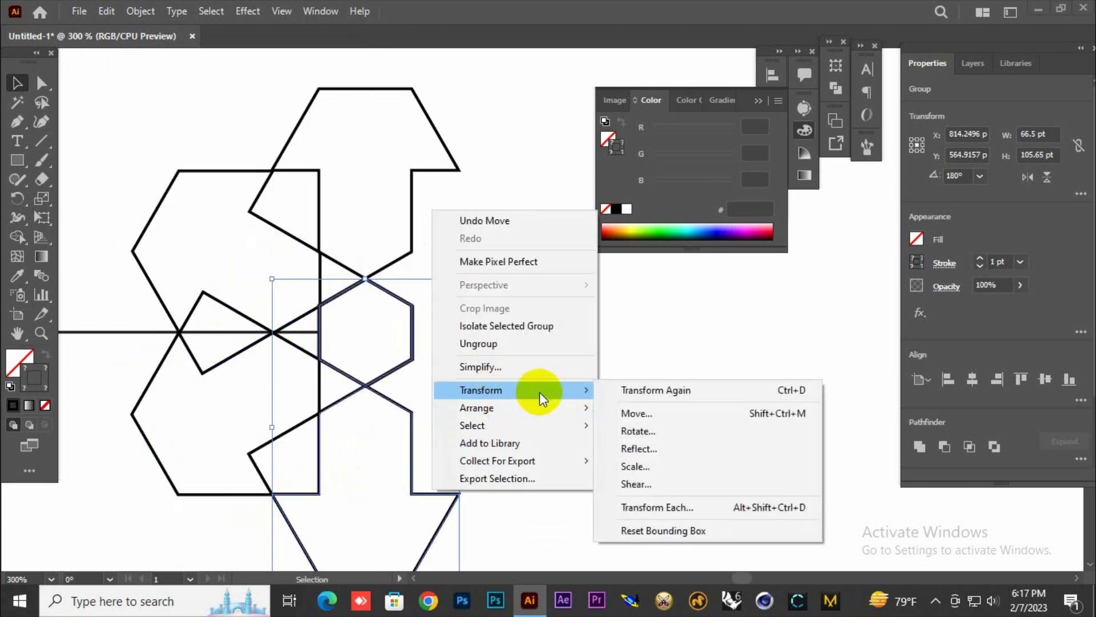
{"action": "left_click", "coordinate": [619, 431]}
{"action": "left_click", "coordinate": [149, 215]}
Step: Add the last rotated copy of the arrow-and-hexagon group to complete the six-armed motif
{"action": "right_click", "coordinate": [585, 106]}
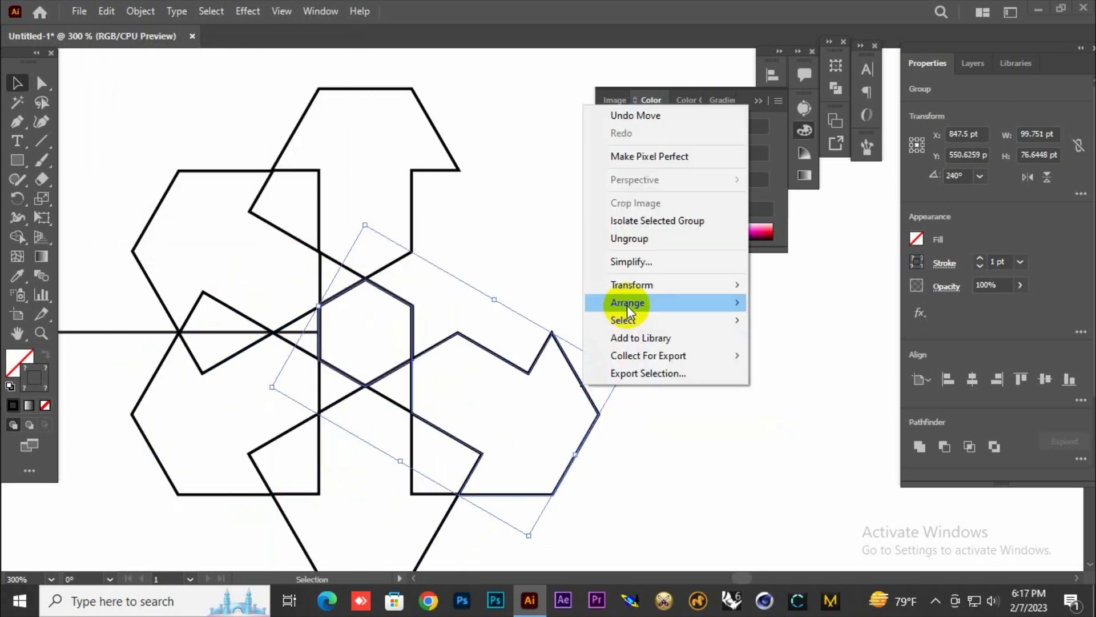
{"action": "mouse_move", "coordinate": [595, 301]}
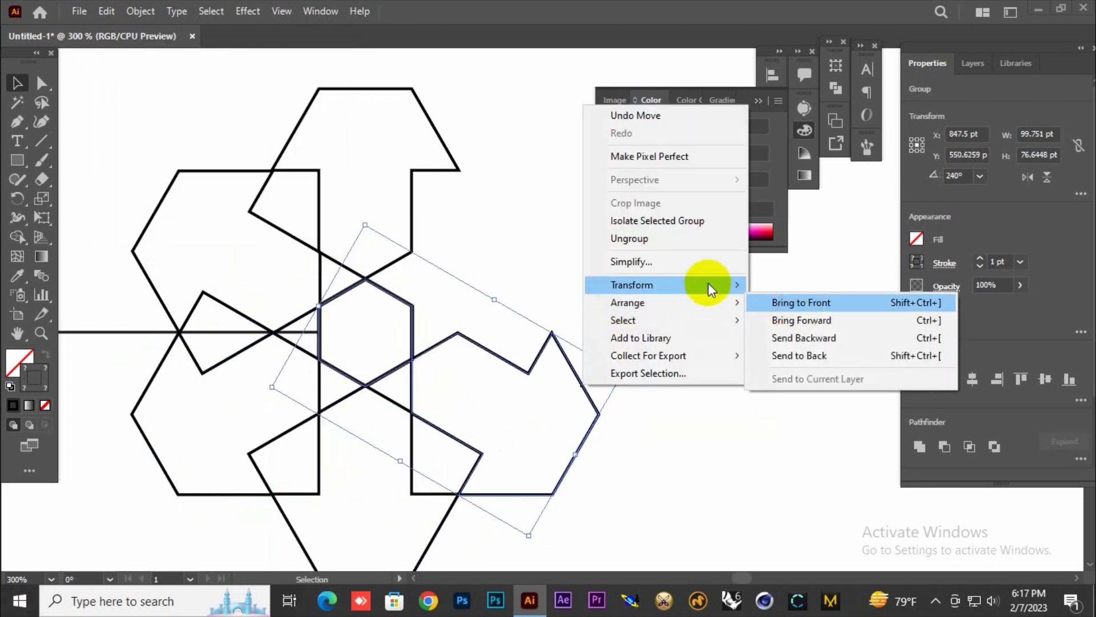
{"action": "mouse_move", "coordinate": [707, 283]}
{"action": "left_click", "coordinate": [790, 326]}
{"action": "left_click", "coordinate": [642, 397]}
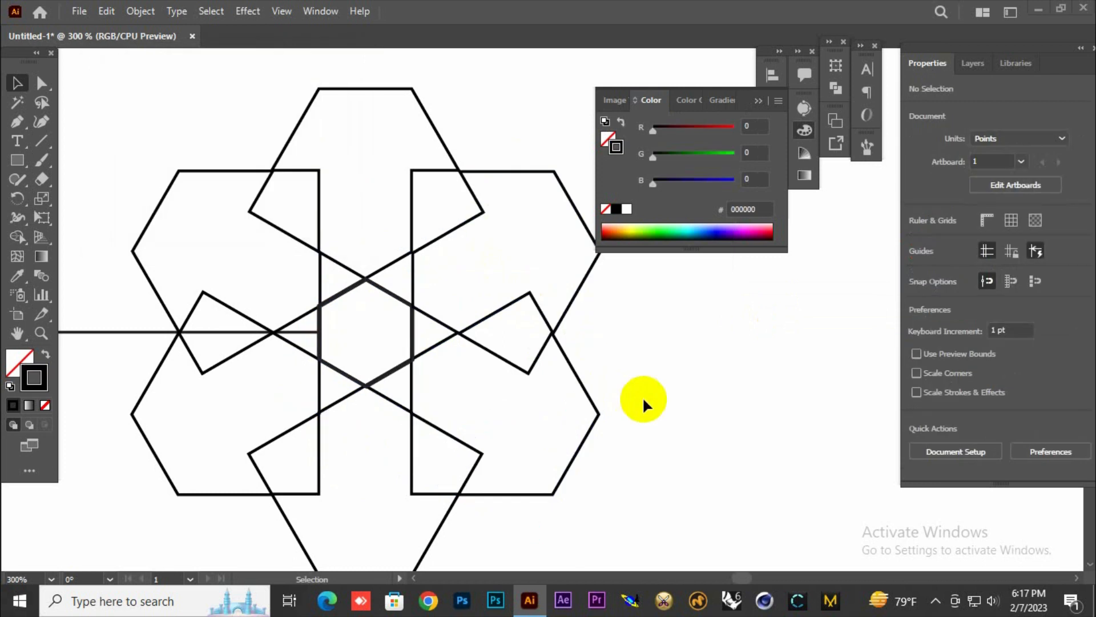
Step: Delete the long horizontal construction line beside the six-armed motif
{"action": "key", "text": "ctrl+minus"}
{"action": "key", "text": "ctrl+minus"}
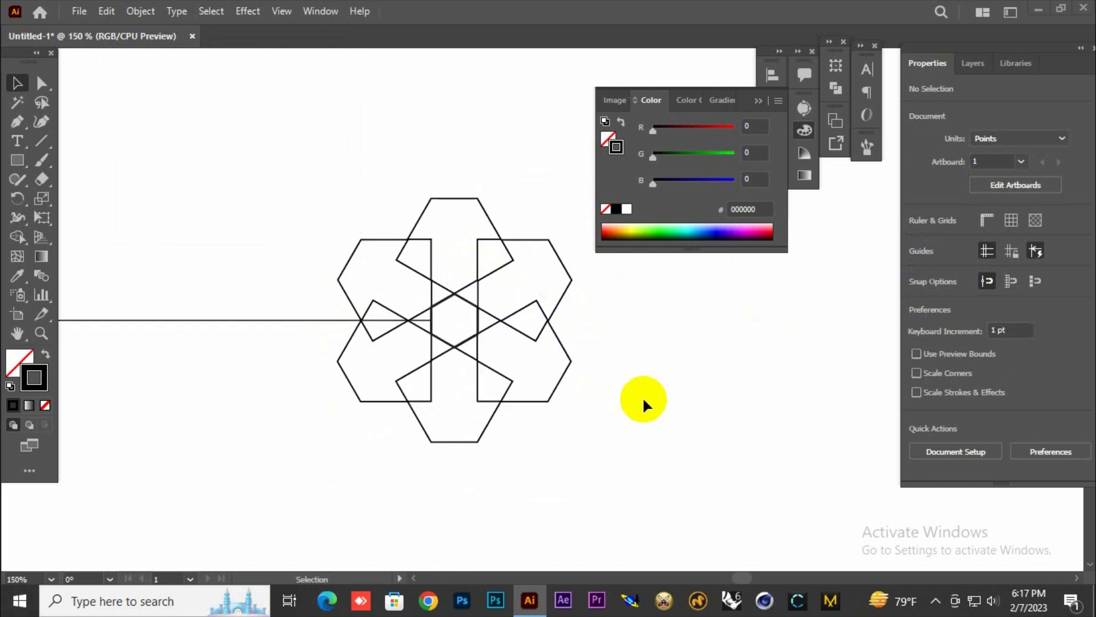
{"action": "left_click", "coordinate": [232, 320]}
{"action": "key", "text": "a"}
{"action": "key", "text": "Delete"}
{"action": "key", "text": "v"}
Step: Group all six rotated shapes into a single motif and collapse the Color panel
{"action": "left_click_drag", "start_coordinate": [282, 179], "coordinate": [604, 502]}
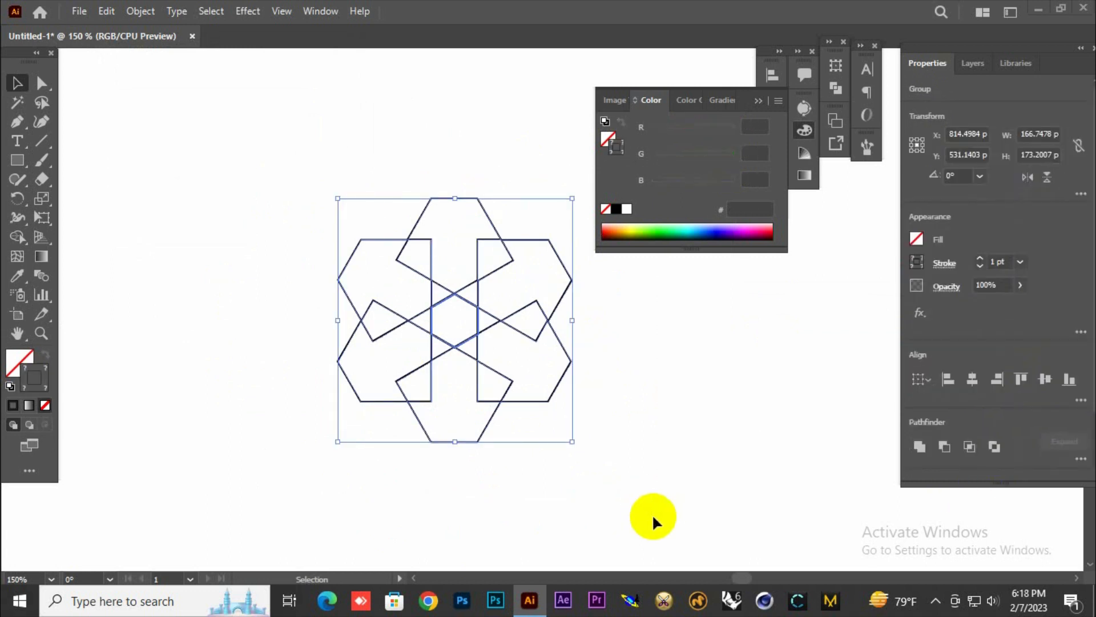
{"action": "key", "text": "a"}
{"action": "key", "text": "v"}
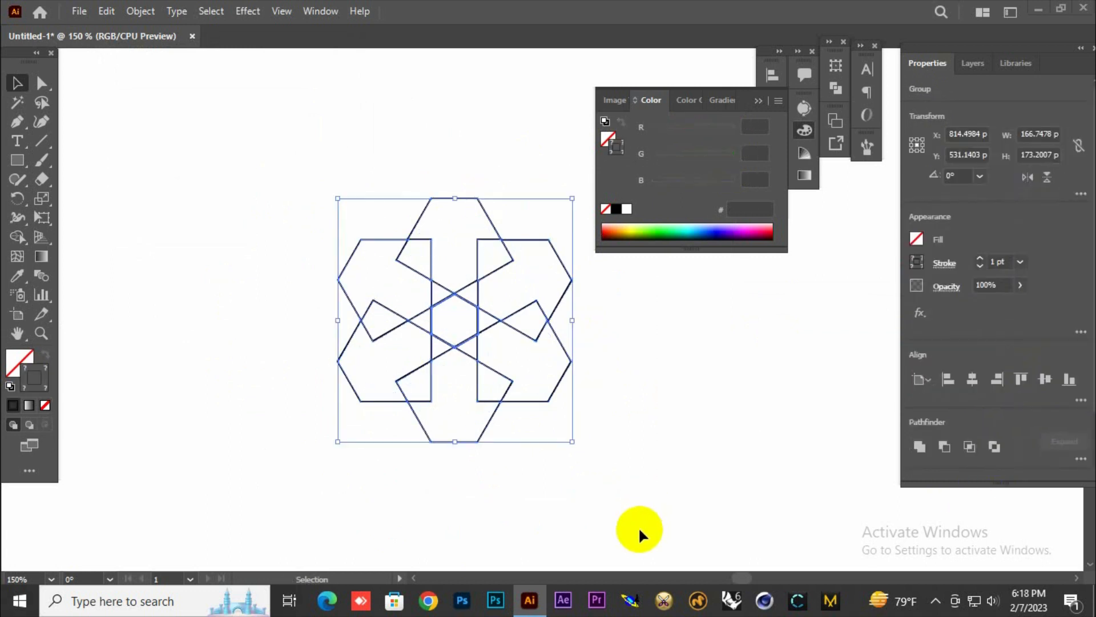
{"action": "left_click", "coordinate": [760, 101]}
Step: Move the motif upward and duplicate it into a diagonal pair placed over the artboard's upper-right corner
{"action": "key", "text": "ctrl+minus"}
{"action": "key", "text": "ctrl+minus"}
{"action": "key", "text": "a"}
{"action": "key", "text": "v"}
{"action": "left_click", "coordinate": [588, 275]}
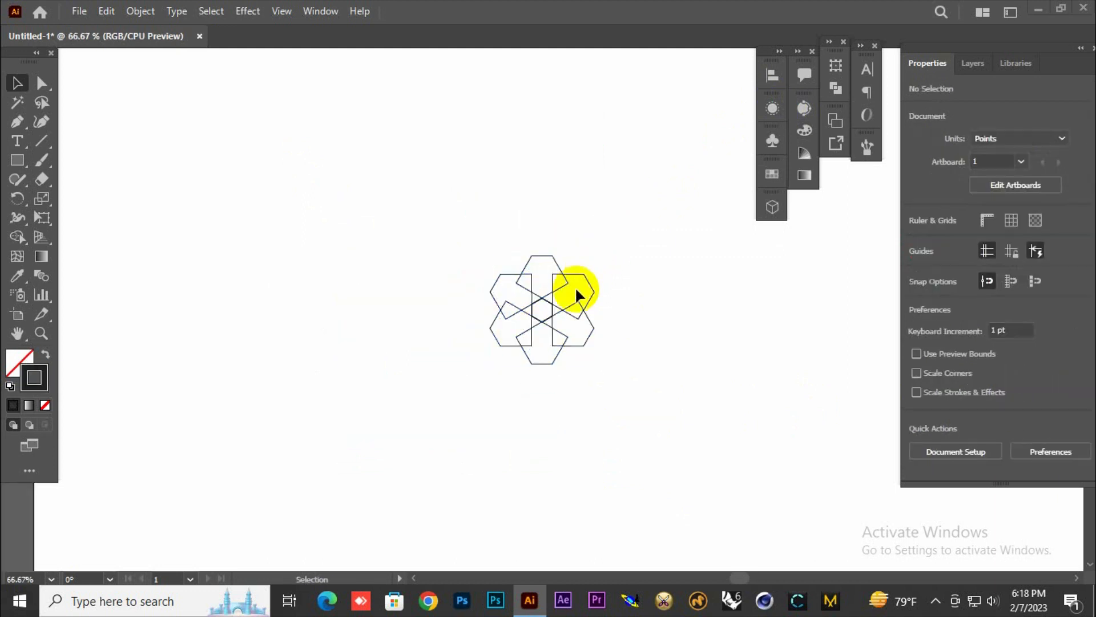
{"action": "left_click_drag", "start_coordinate": [570, 289], "coordinate": [590, 173]}
{"action": "left_click", "coordinate": [571, 245]}
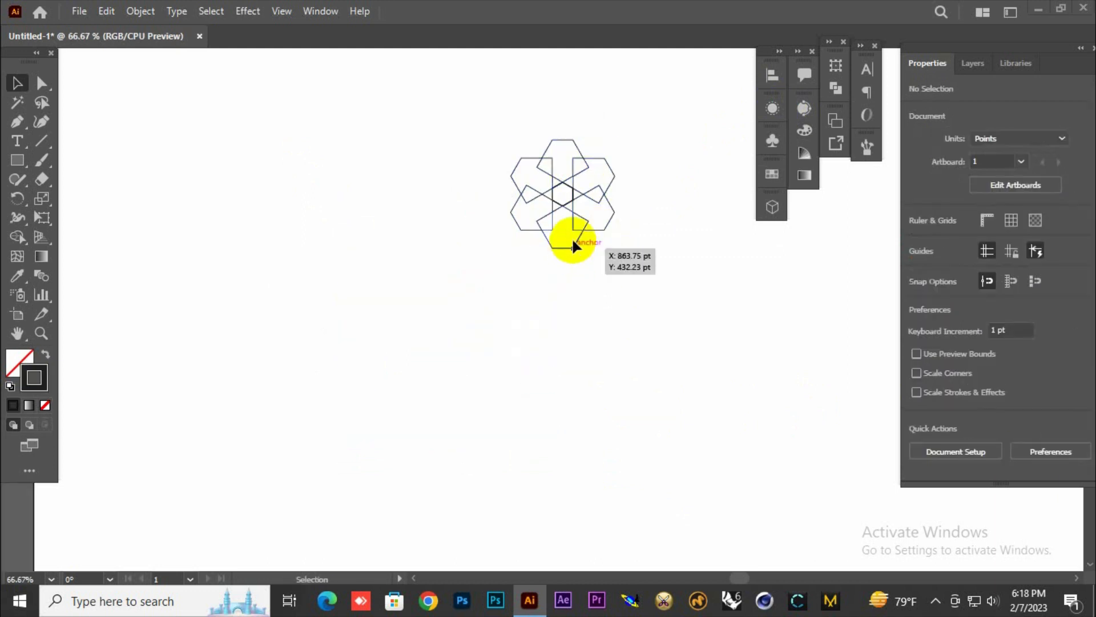
{"action": "left_click_drag", "start_coordinate": [575, 226], "coordinate": [695, 193]}
{"action": "key", "text": "ctrl+minus"}
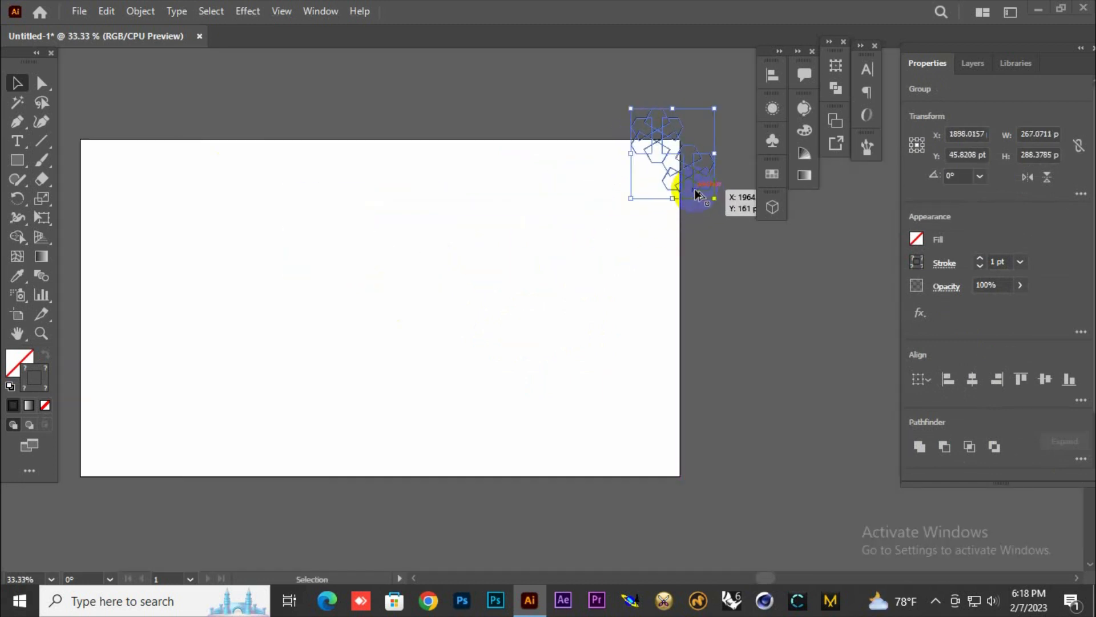
Step: Copy the grouped motif pair about 200 pt to the left so it sits beside the original
{"action": "key", "text": "ctrl+plus"}
{"action": "key", "text": "ctrl+plus"}
{"action": "key", "text": "ctrl+plus"}
{"action": "key", "text": "ctrl+plus"}
{"action": "left_click_drag", "start_coordinate": [637, 362], "coordinate": [465, 357]}
{"action": "key", "text": "a"}
{"action": "key", "text": "ctrl+minus"}
{"action": "key", "text": "ctrl+minus"}
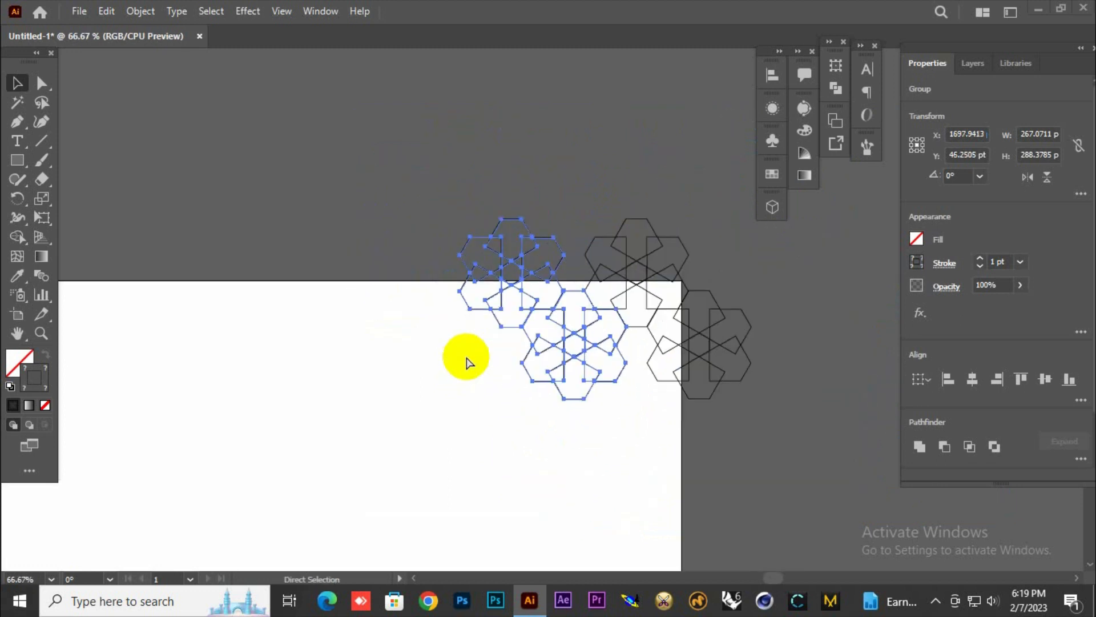
Step: Repeat the leftward copy of the motif pair until the row spans the artboard's full width, undoing the surplus copies
{"action": "key", "text": "ctrl+minus"}
{"action": "key", "text": "ctrl+minus"}
{"action": "key", "text": "ctrl+minus"}
{"action": "key", "text": "ctrl+d"}
{"action": "key", "text": "ctrl+d"}
{"action": "key", "text": "ctrl+d"}
{"action": "key", "text": "ctrl+d"}
{"action": "key", "text": "ctrl+d"}
{"action": "key", "text": "ctrl+d"}
{"action": "key", "text": "ctrl+d"}
{"action": "key", "text": "ctrl+d"}
{"action": "key", "text": "ctrl+d"}
{"action": "key", "text": "ctrl+d"}
{"action": "key", "text": "ctrl+z"}
{"action": "key", "text": "ctrl+z"}
Step: Select the whole row of motifs and copy it about 231 pt downward so it interlocks with the original row
{"action": "key", "text": "v"}
{"action": "key", "text": "a"}
{"action": "key", "text": "v"}
{"action": "left_click_drag", "start_coordinate": [115, 195], "coordinate": [622, 395]}
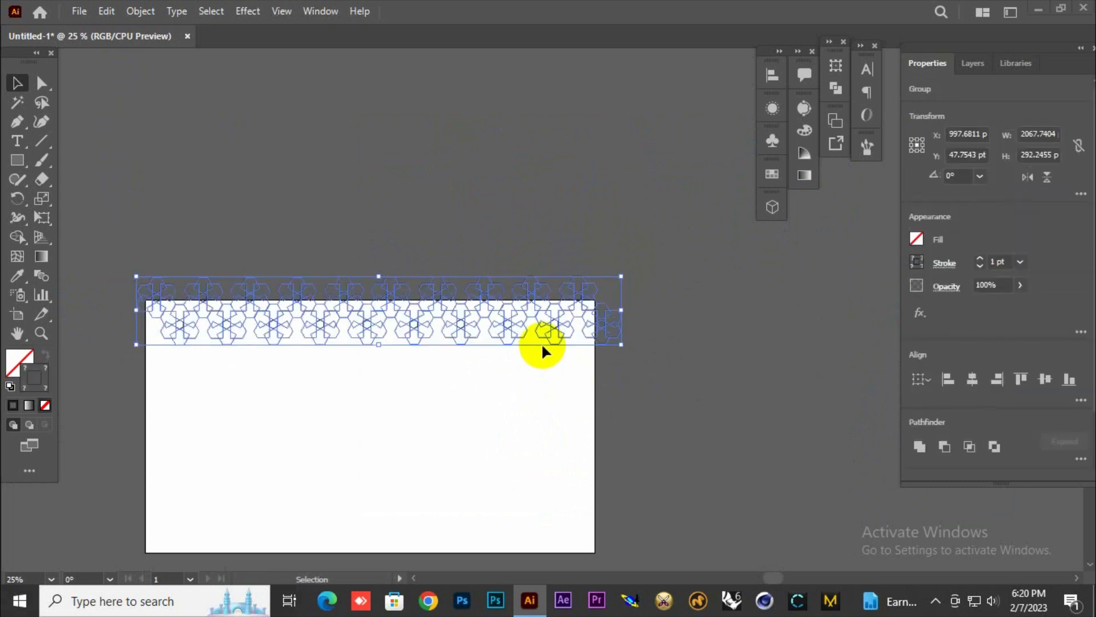
{"action": "left_click_drag", "start_coordinate": [543, 338], "coordinate": [468, 376], "text": "alt"}
{"action": "scroll", "coordinate": [472, 379], "scroll_direction": "up", "scroll_amount": 3}
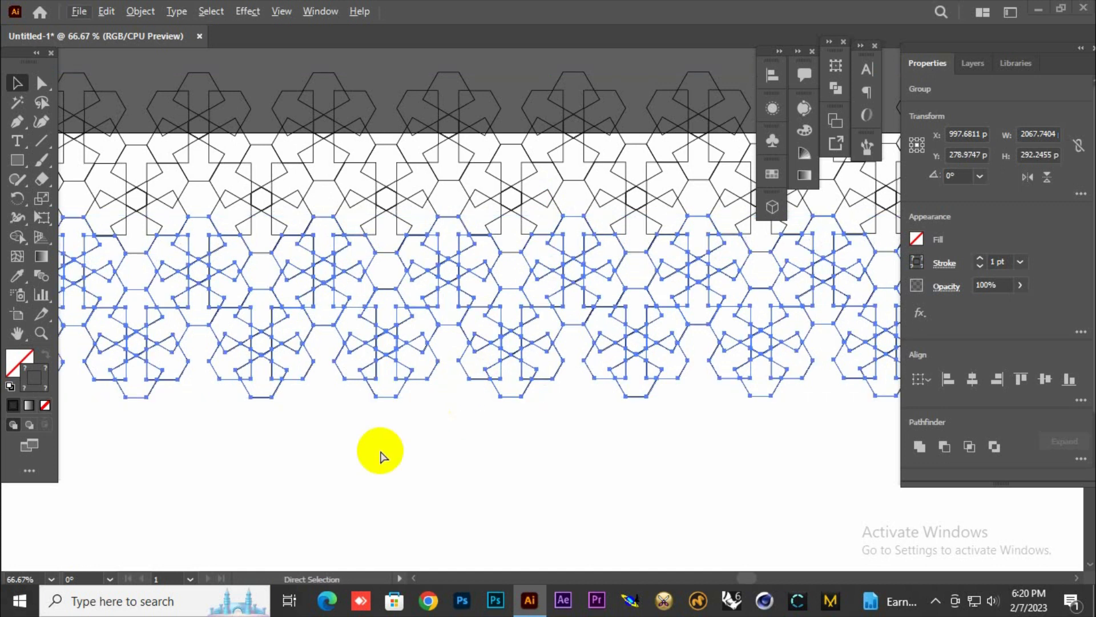
Step: Repeat the downward row copy three more times to cover the artboard down to its lower edge
{"action": "key", "text": "ctrl+minus"}
{"action": "key", "text": "ctrl+minus"}
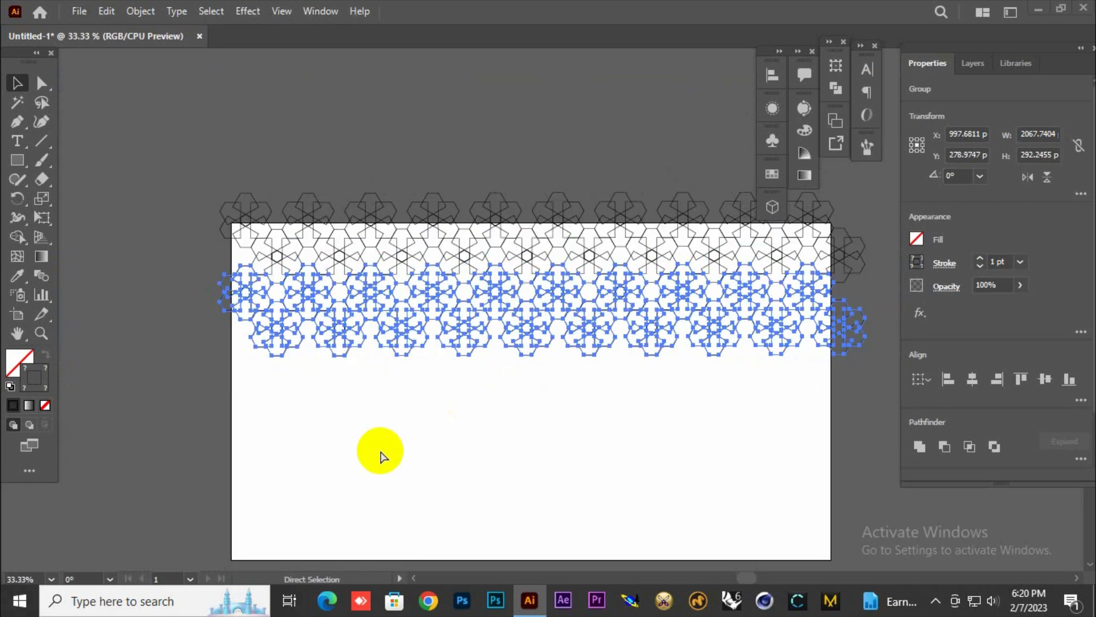
{"action": "key", "text": "ctrl+d"}
{"action": "key", "text": "ctrl+d"}
{"action": "key", "text": "ctrl+d"}
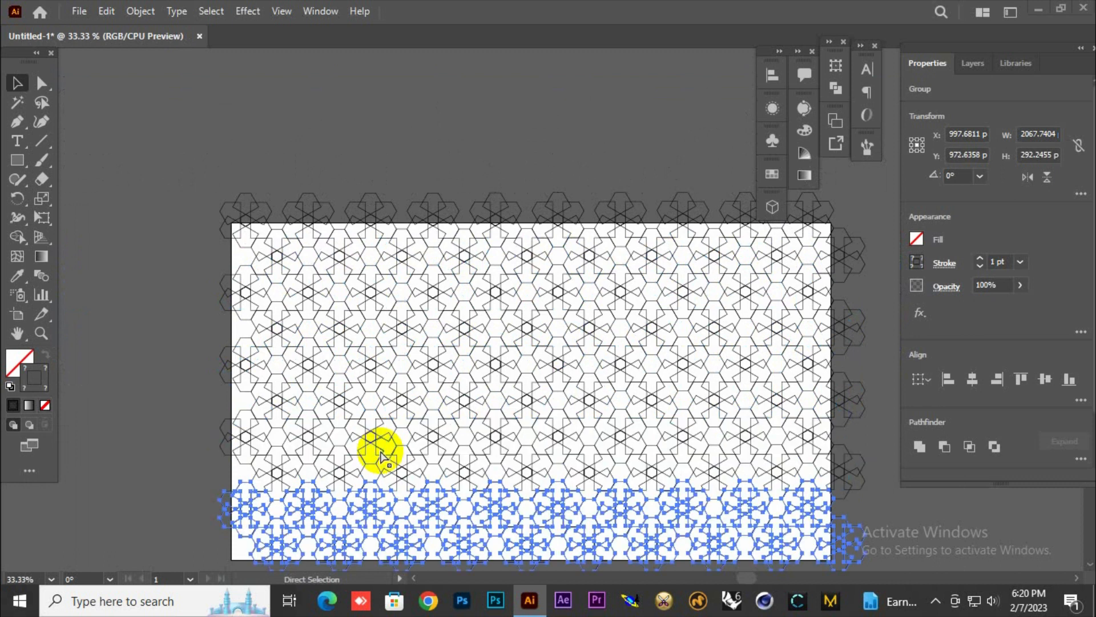
{"action": "key", "text": "ctrl+minus"}
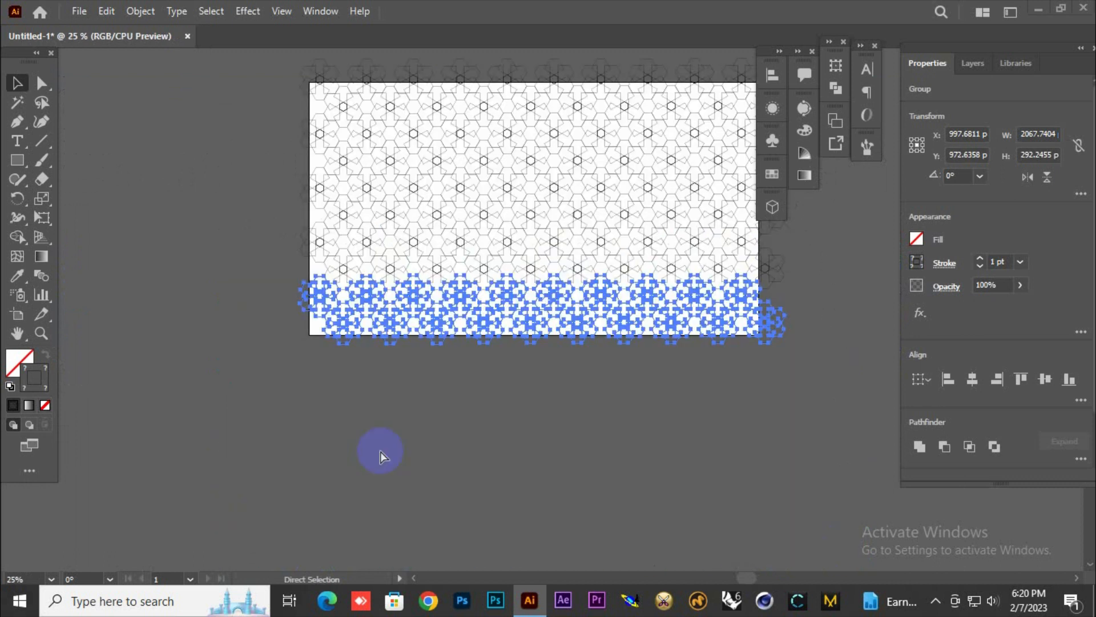
{"action": "left_click", "coordinate": [409, 457]}
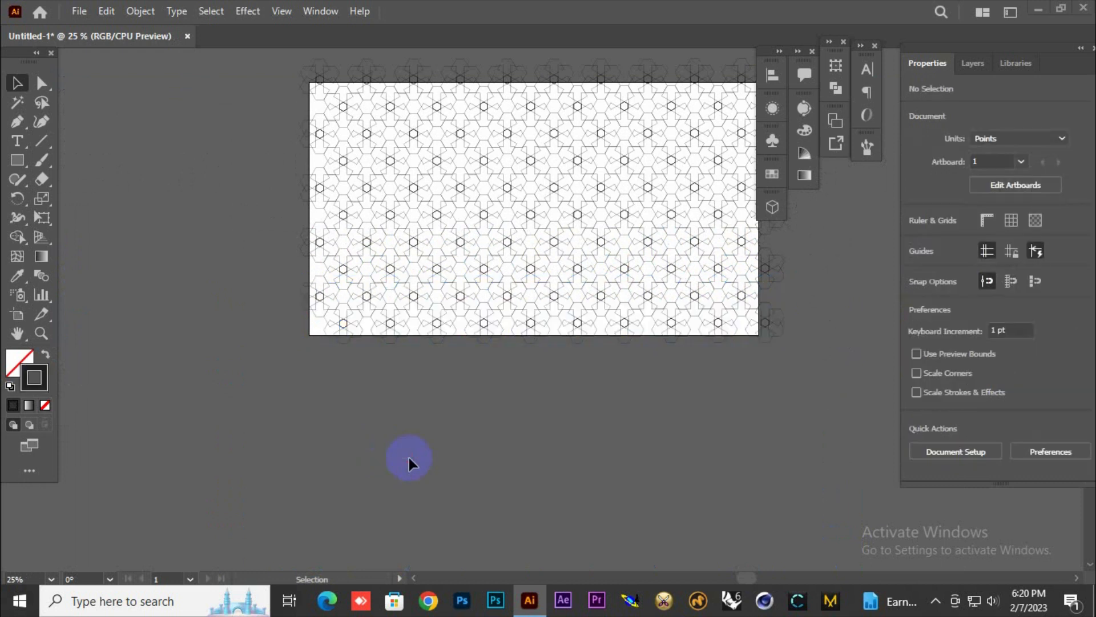
Step: Select the entire tiled pattern and set its stroke weight to 3 pt
{"action": "left_click_drag", "start_coordinate": [441, 350], "coordinate": [318, 387]}
{"action": "left_click", "coordinate": [565, 422]}
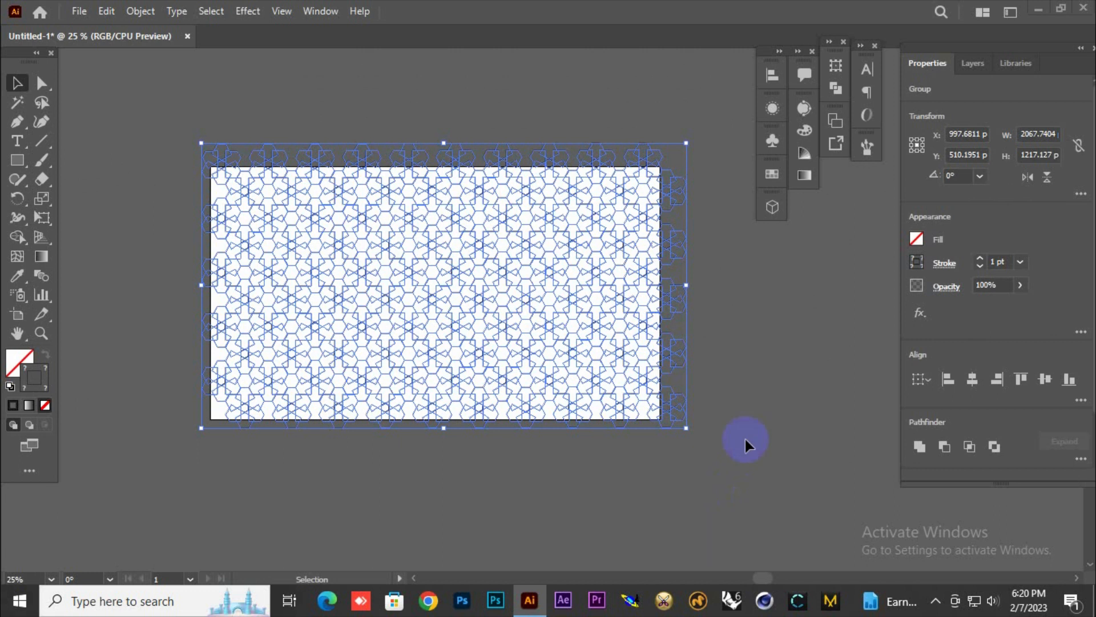
{"action": "left_click", "coordinate": [1021, 263]}
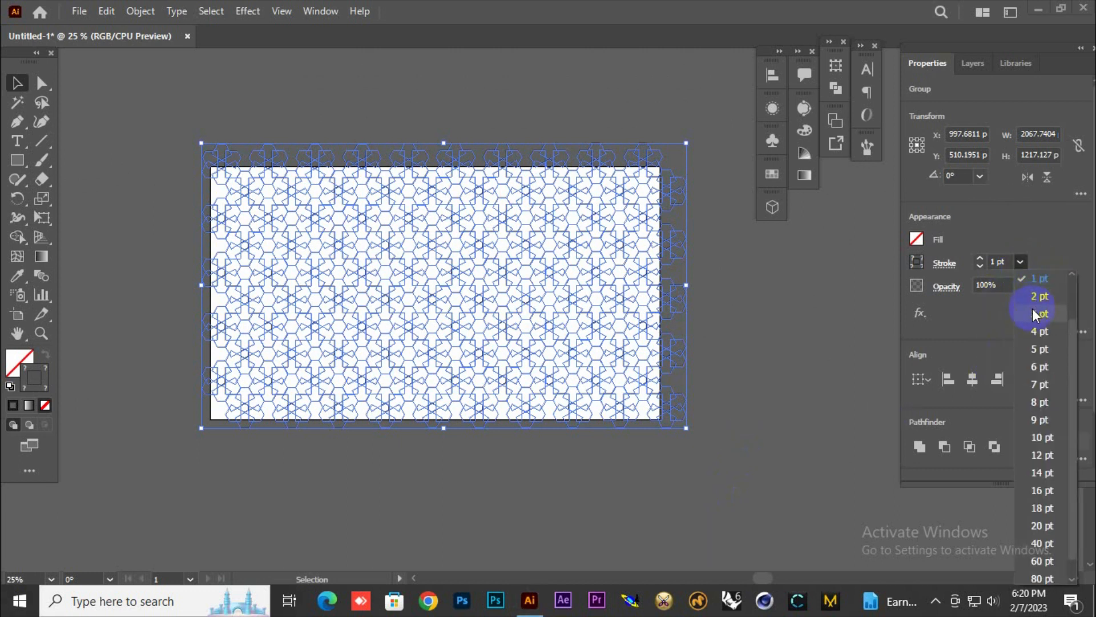
{"action": "left_click", "coordinate": [1033, 312]}
{"action": "left_click", "coordinate": [776, 350]}
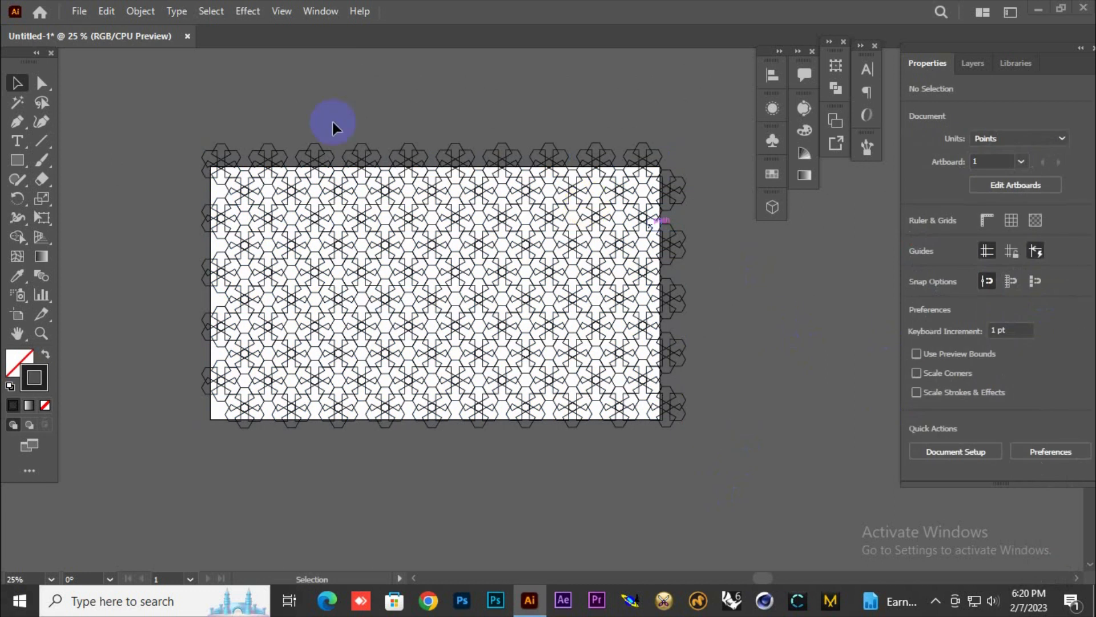
Step: Select the whole pattern and expand its strokes into filled shapes
{"action": "left_click_drag", "start_coordinate": [164, 98], "coordinate": [730, 456]}
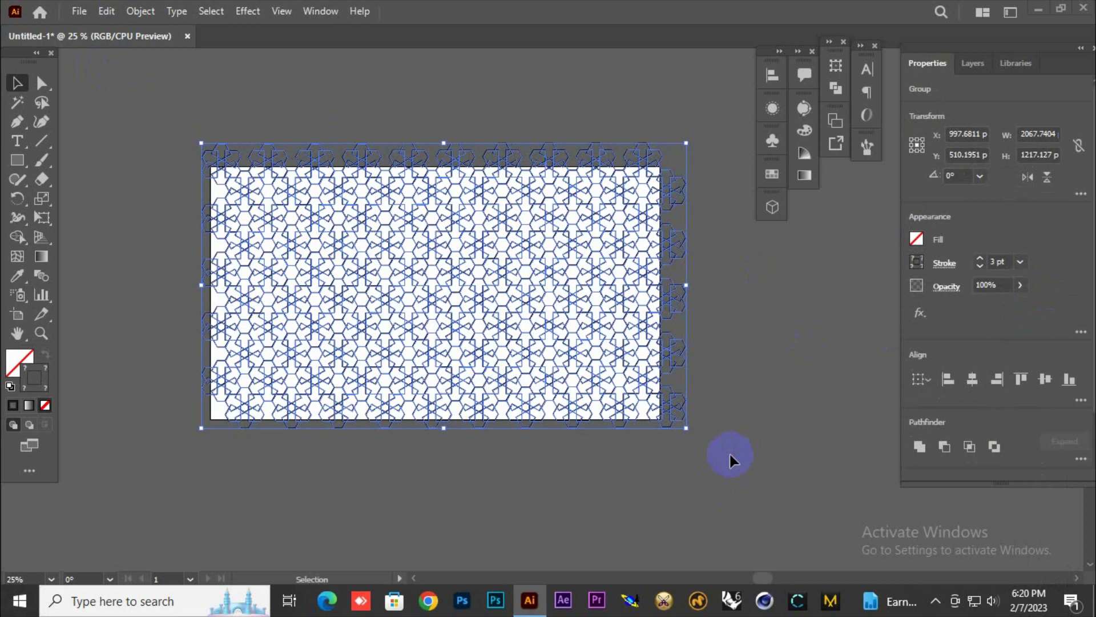
{"action": "left_click", "coordinate": [141, 11]}
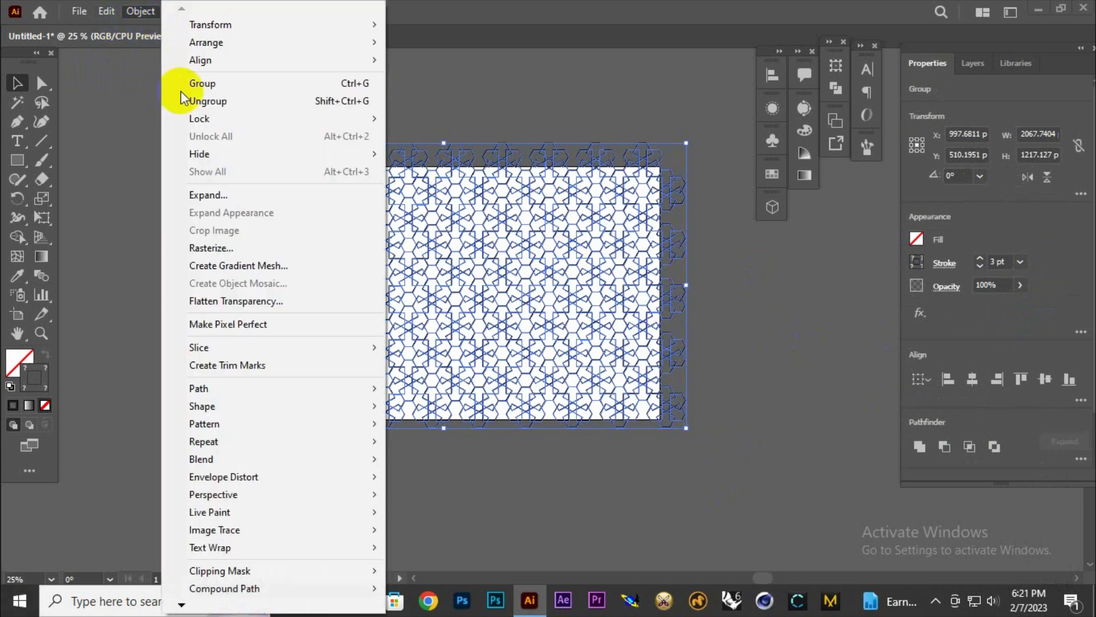
{"action": "left_click", "coordinate": [194, 194]}
{"action": "left_click", "coordinate": [510, 391]}
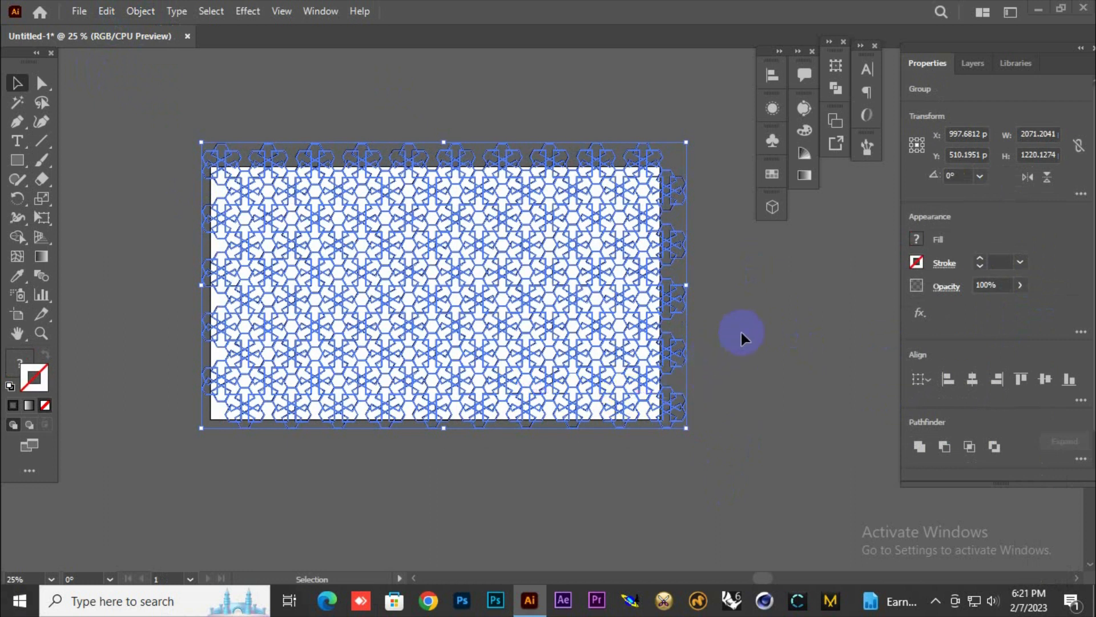
{"action": "left_click", "coordinate": [741, 331]}
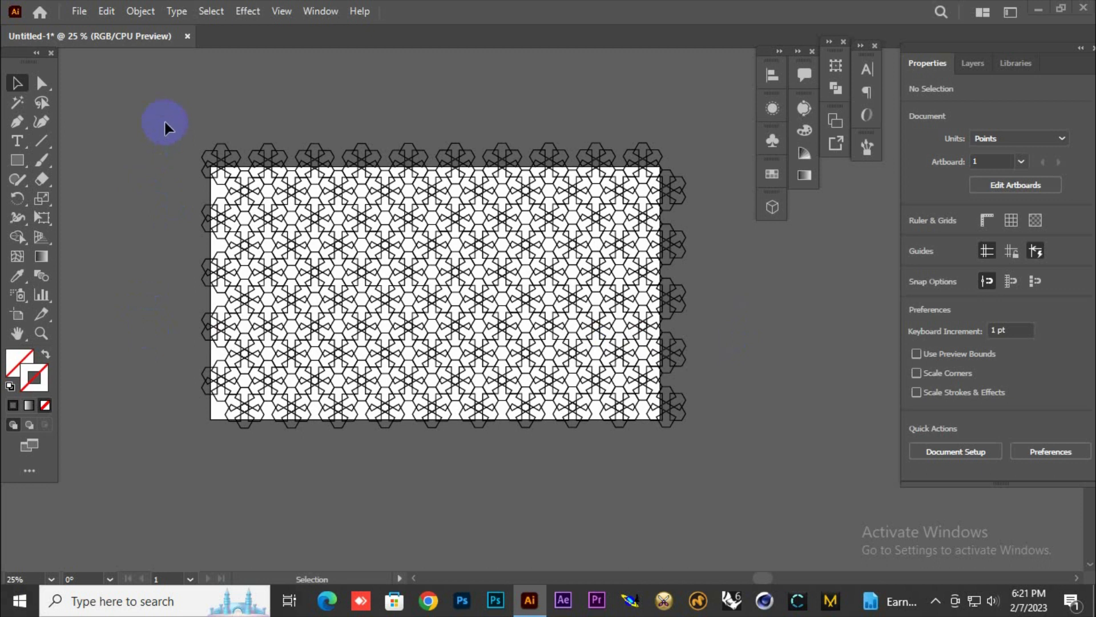
Step: Fill the expanded pattern with yellow ffed08, close the Color panel and group the whole pattern
{"action": "left_click_drag", "start_coordinate": [343, 261], "coordinate": [700, 474]}
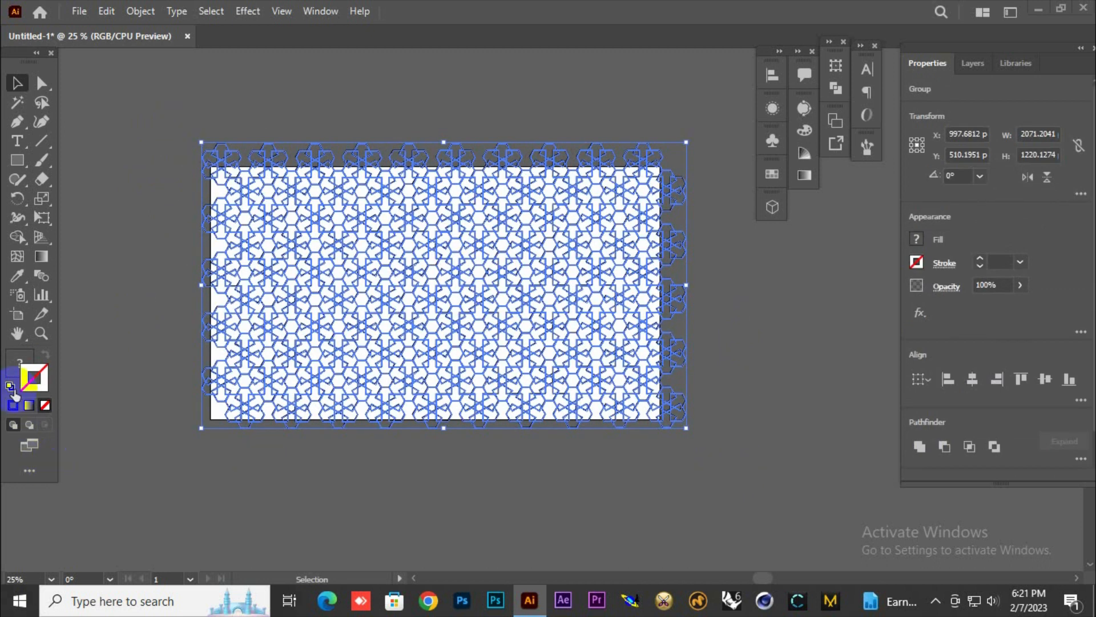
{"action": "double_click", "coordinate": [29, 377]}
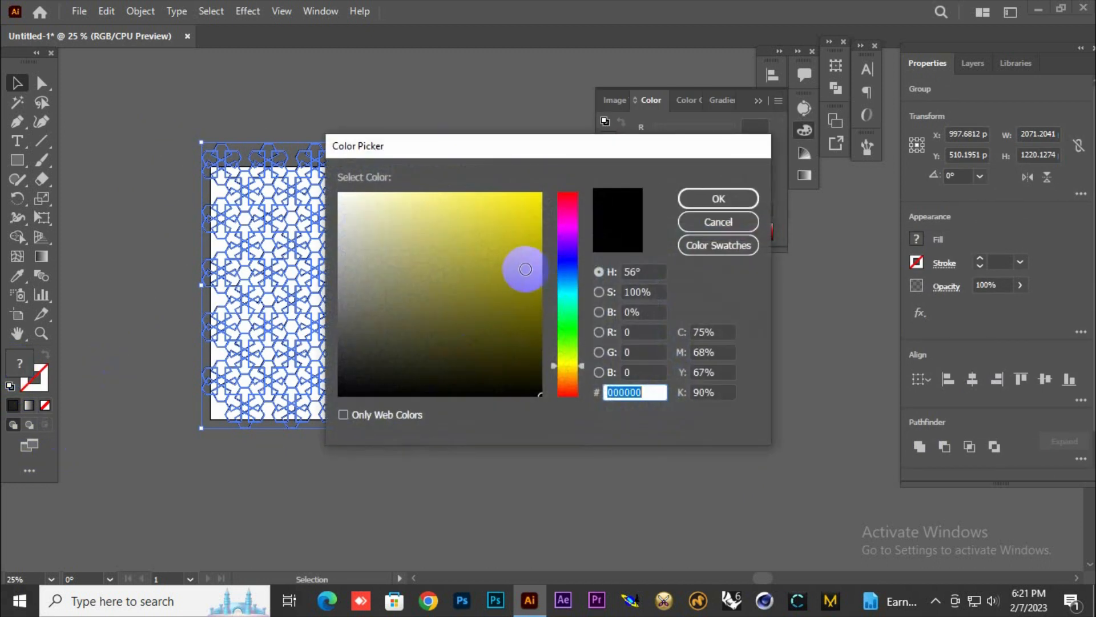
{"action": "left_click_drag", "start_coordinate": [526, 269], "coordinate": [536, 193]}
{"action": "left_click", "coordinate": [708, 200]}
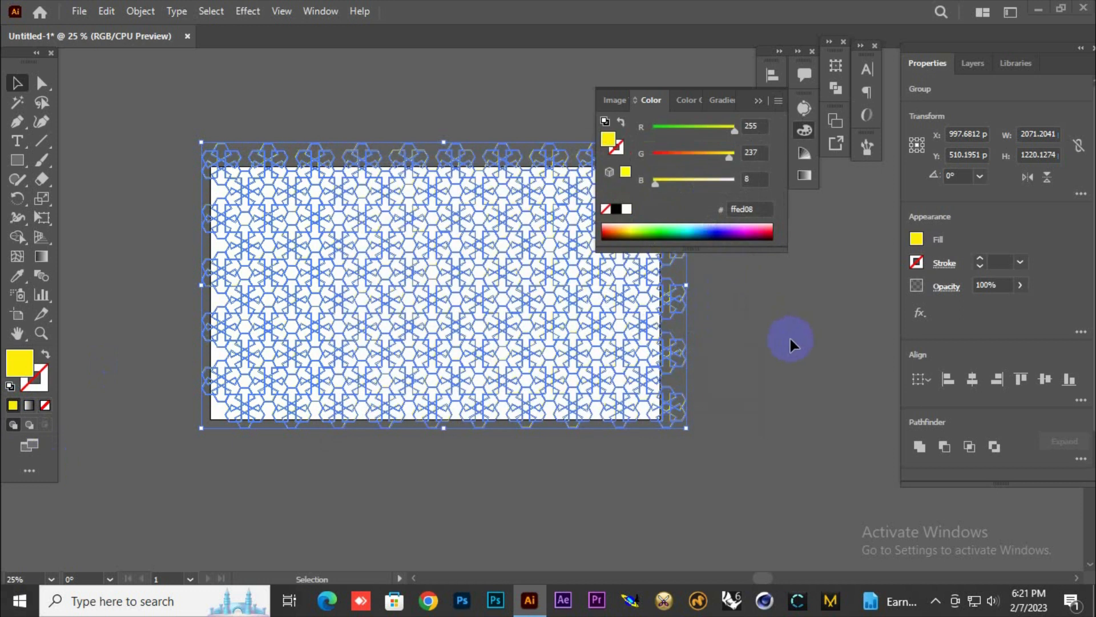
{"action": "left_click", "coordinate": [790, 338]}
{"action": "left_click", "coordinate": [759, 102]}
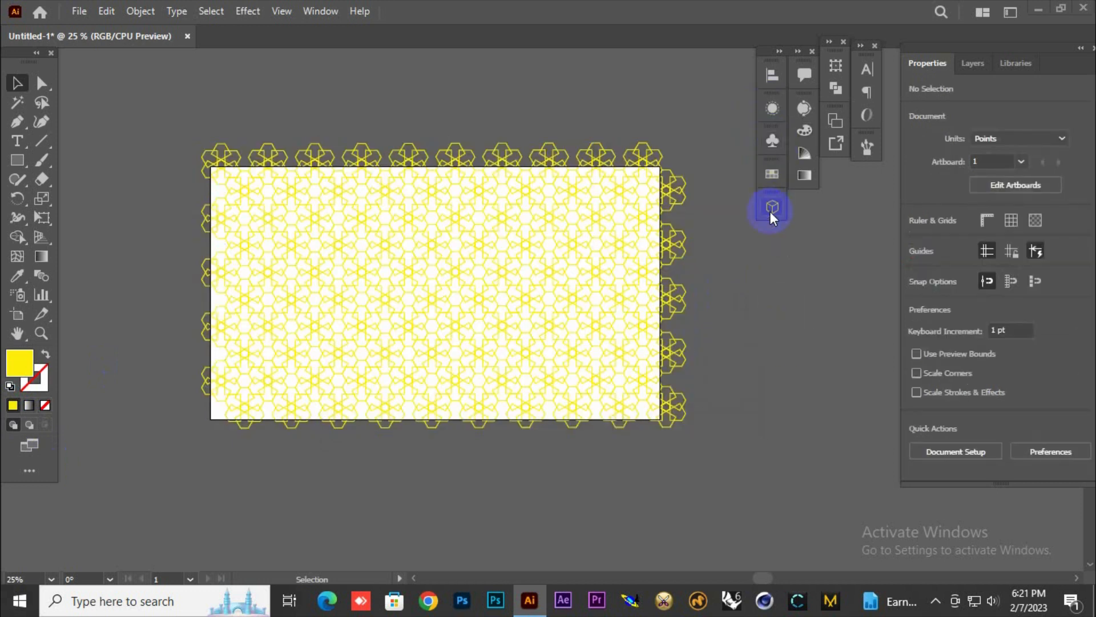
{"action": "key", "text": "ctrl+a"}
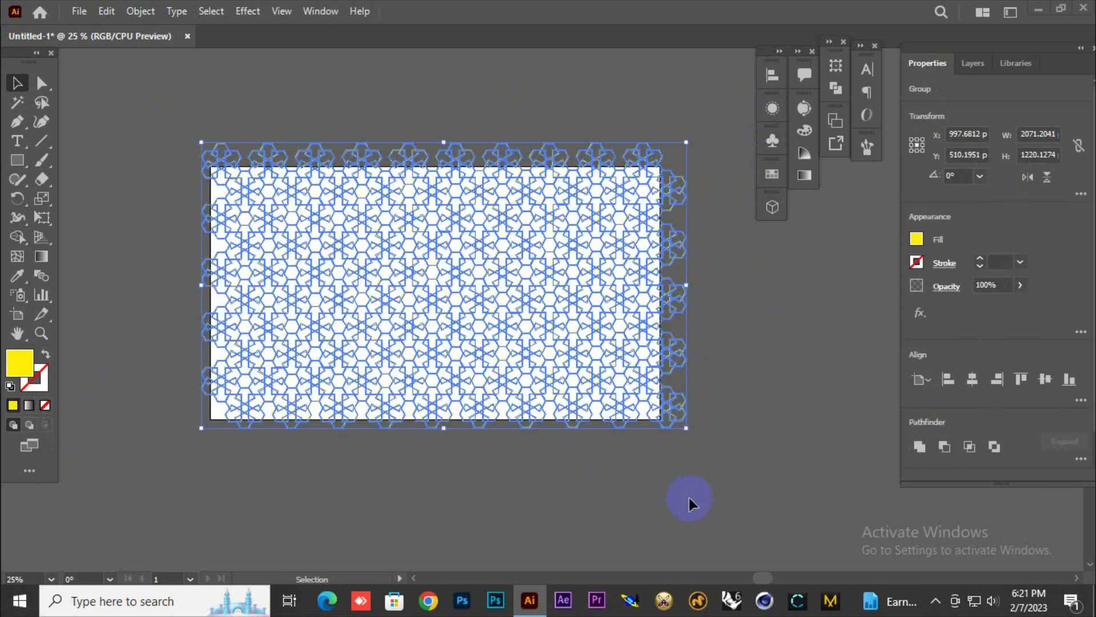
{"action": "left_click", "coordinate": [614, 474]}
Step: Create a rectangle 1920 pt wide and 1080 pt high with the Rectangle tool
{"action": "left_click", "coordinate": [17, 161]}
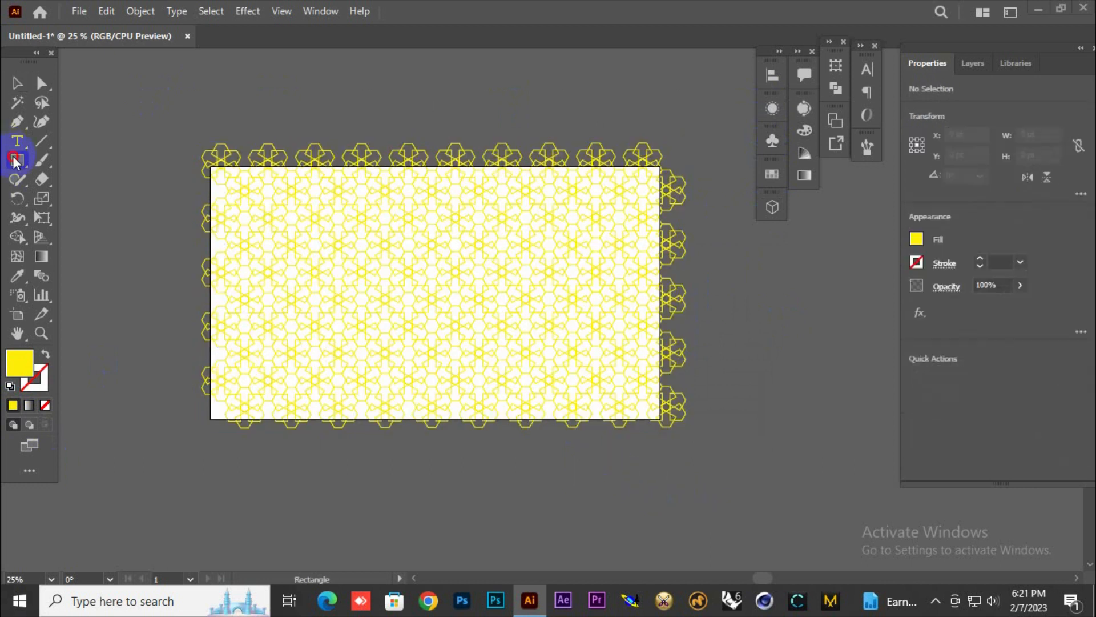
{"action": "left_click_drag", "start_coordinate": [15, 163], "coordinate": [46, 164]}
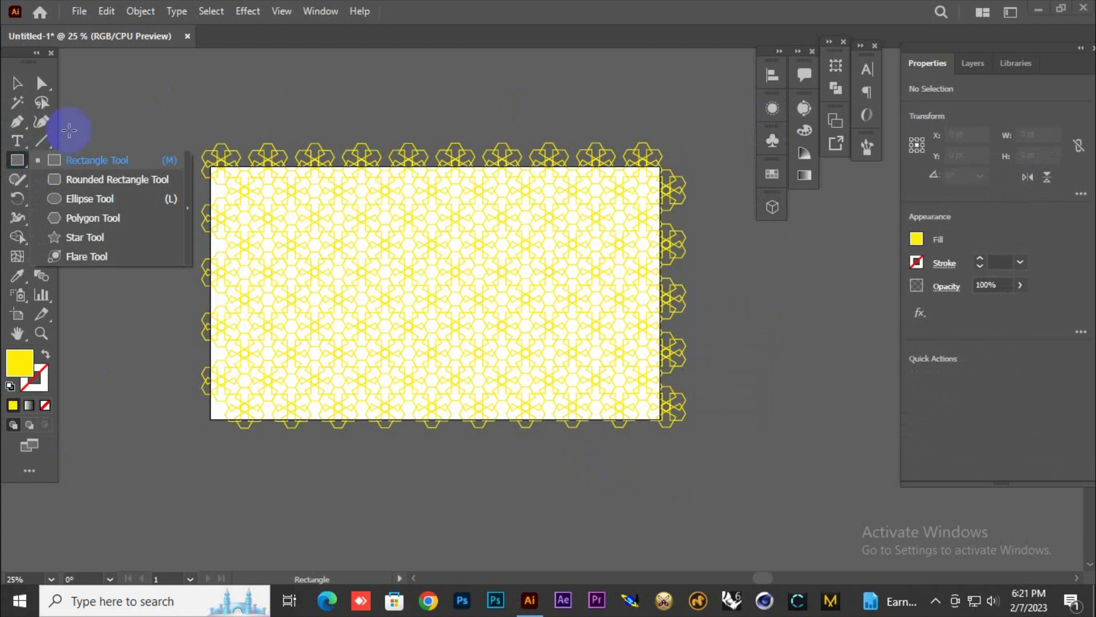
{"action": "left_click", "coordinate": [245, 118]}
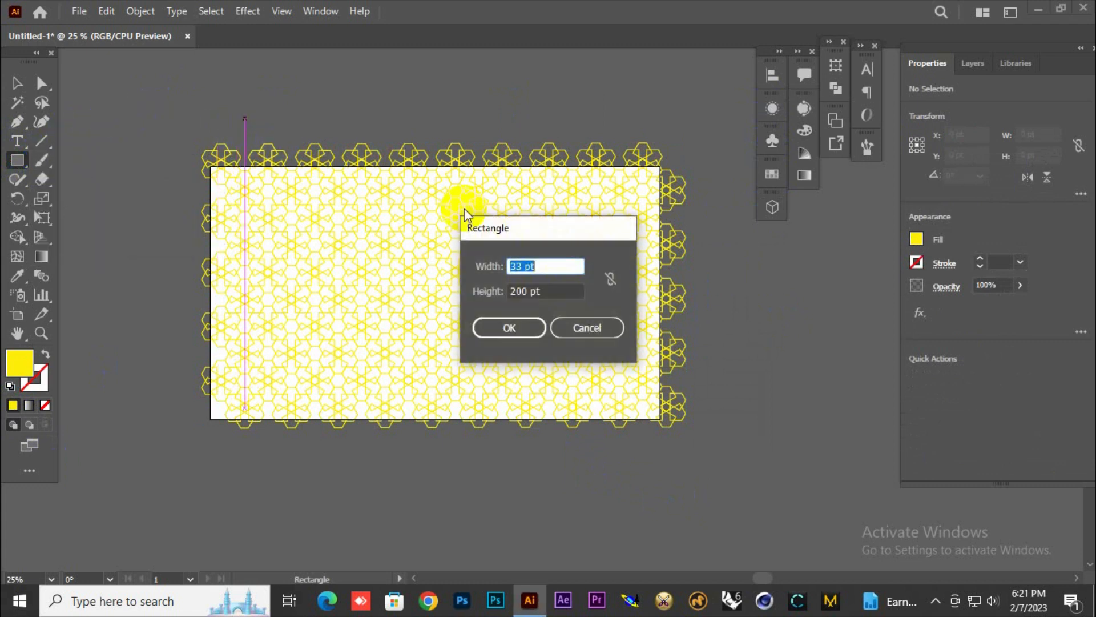
{"action": "left_click_drag", "start_coordinate": [523, 266], "coordinate": [421, 251]}
{"action": "type", "text": "1920"}
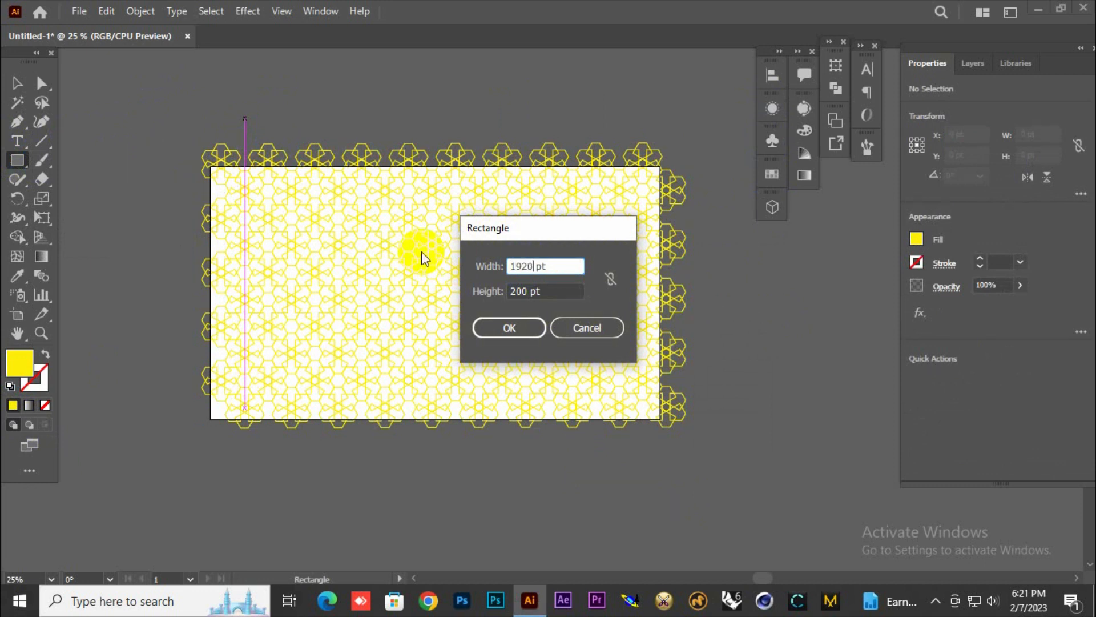
{"action": "left_click_drag", "start_coordinate": [526, 291], "coordinate": [424, 286]}
{"action": "type", "text": "1080"}
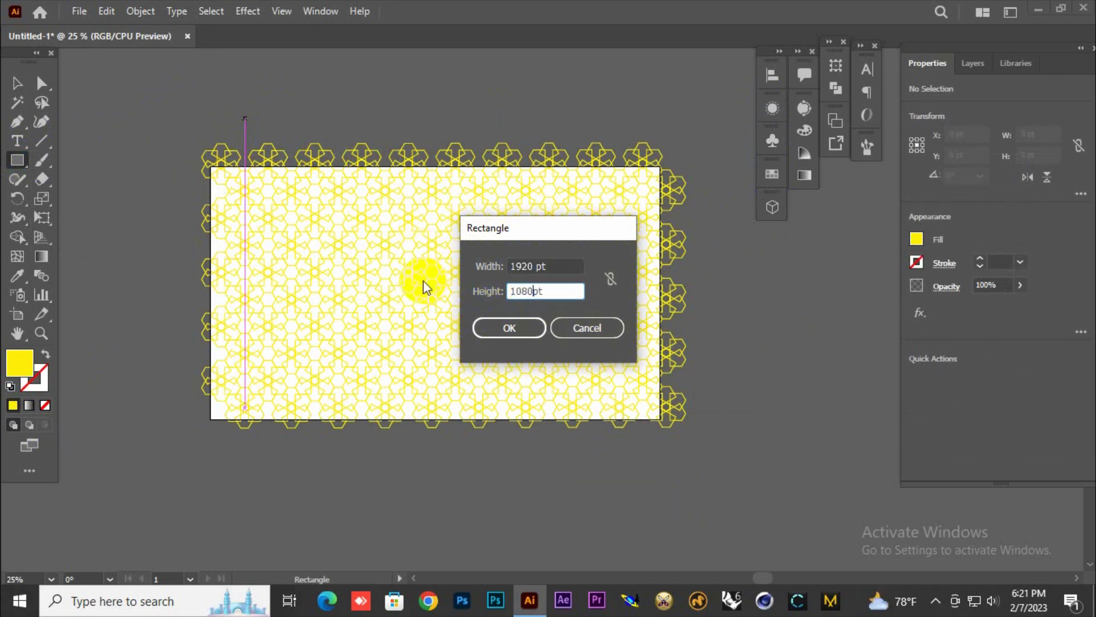
{"action": "left_click", "coordinate": [520, 324]}
{"action": "left_click", "coordinate": [18, 85]}
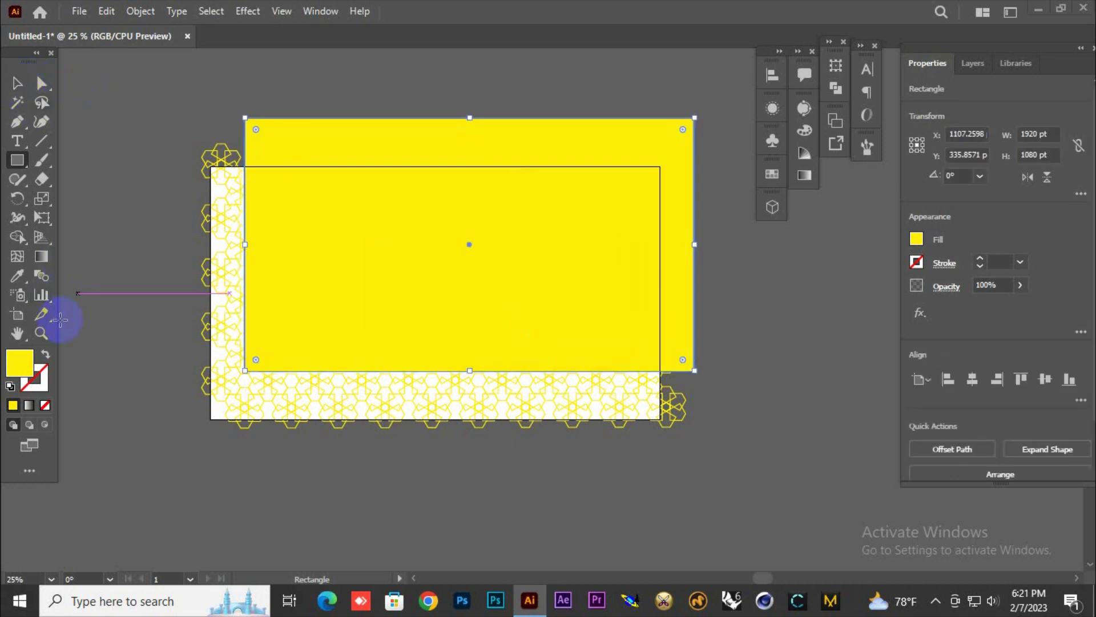
Step: Change the rectangle's fill from the pattern's yellow to an orange-brown
{"action": "double_click", "coordinate": [20, 363]}
{"action": "mouse_move", "coordinate": [521, 233]}
{"action": "left_mouse_down"}
{"action": "mouse_move", "coordinate": [529, 313]}
{"action": "mouse_move", "coordinate": [568, 349]}
{"action": "mouse_move", "coordinate": [571, 384]}
{"action": "left_mouse_up"}
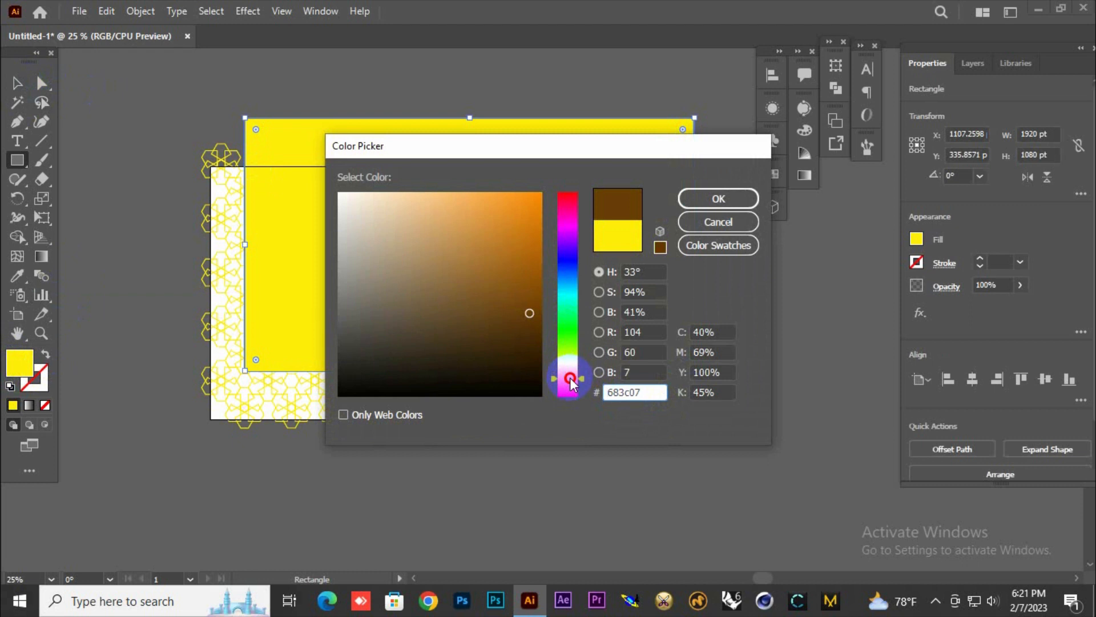
{"action": "left_click", "coordinate": [533, 272]}
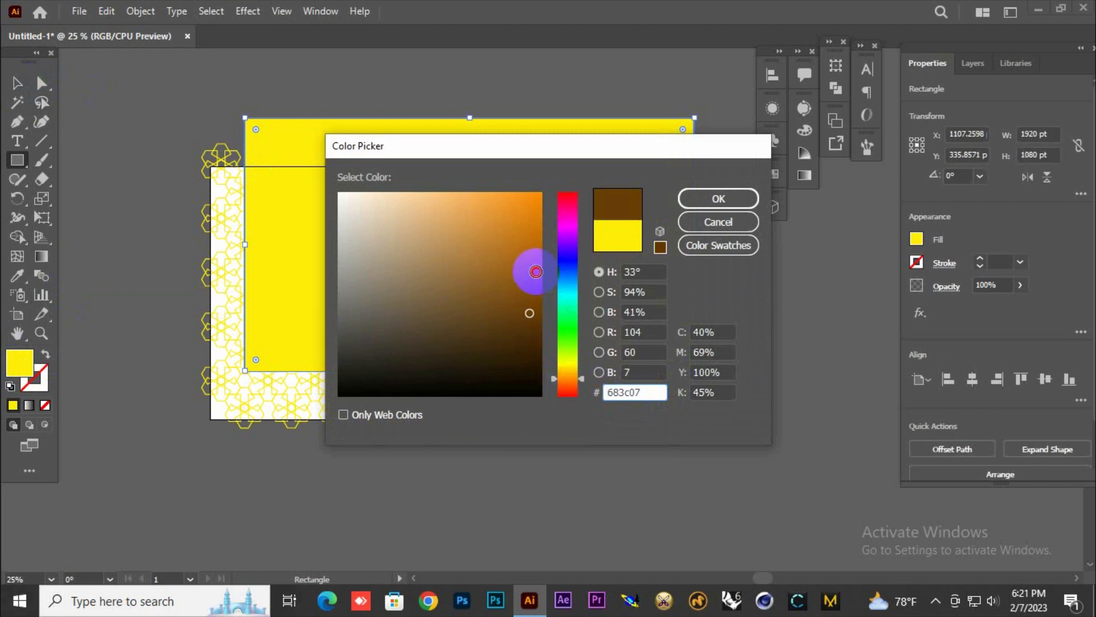
{"action": "left_click", "coordinate": [710, 201]}
Step: Centre the brown rectangle horizontally and vertically on the artboard
{"action": "left_click", "coordinate": [16, 82]}
{"action": "left_click", "coordinate": [374, 257]}
{"action": "left_click_drag", "start_coordinate": [373, 255], "coordinate": [341, 302]}
{"action": "left_click", "coordinate": [972, 378]}
{"action": "left_click", "coordinate": [1045, 379]}
{"action": "left_click", "coordinate": [788, 383]}
Step: Select the pattern together with the brown rectangle and make a clipping mask to crop the pattern to the artboard
{"action": "left_click_drag", "start_coordinate": [464, 134], "coordinate": [666, 421]}
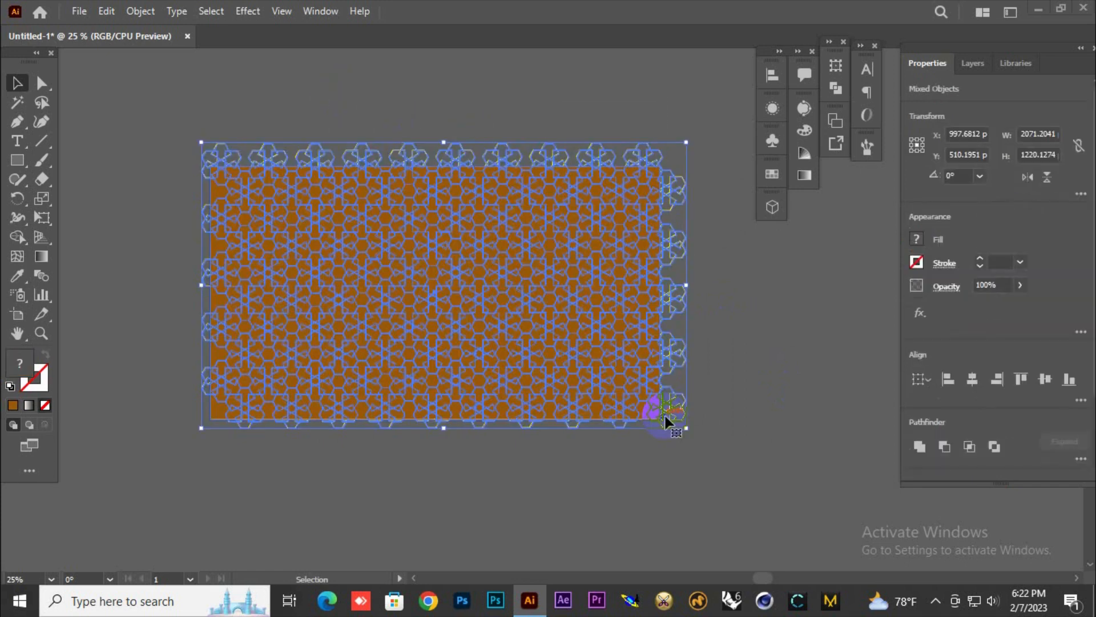
{"action": "right_click", "coordinate": [494, 330]}
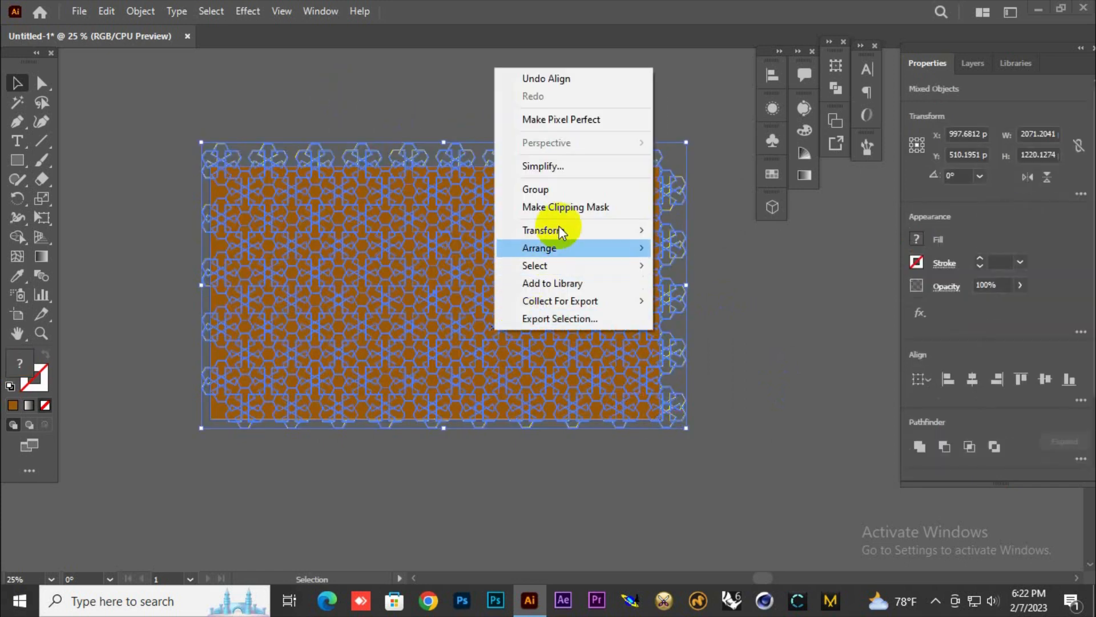
{"action": "left_click", "coordinate": [558, 207]}
{"action": "left_click", "coordinate": [717, 283]}
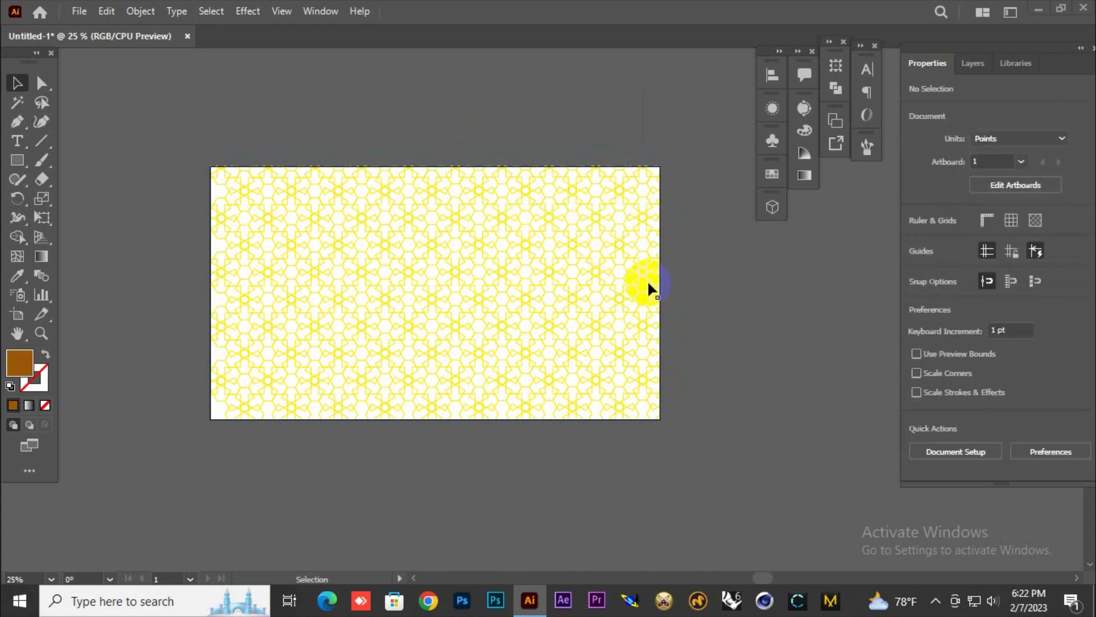
{"action": "left_click_drag", "start_coordinate": [388, 228], "coordinate": [379, 159]}
{"action": "left_click_drag", "start_coordinate": [392, 269], "coordinate": [402, 406]}
{"action": "left_click", "coordinate": [406, 443]}
Step: Create another brown 1920 × 1080 pt rectangle and centre it horizontally and vertically on the artboard
{"action": "key", "text": "m"}
{"action": "left_click", "coordinate": [258, 263]}
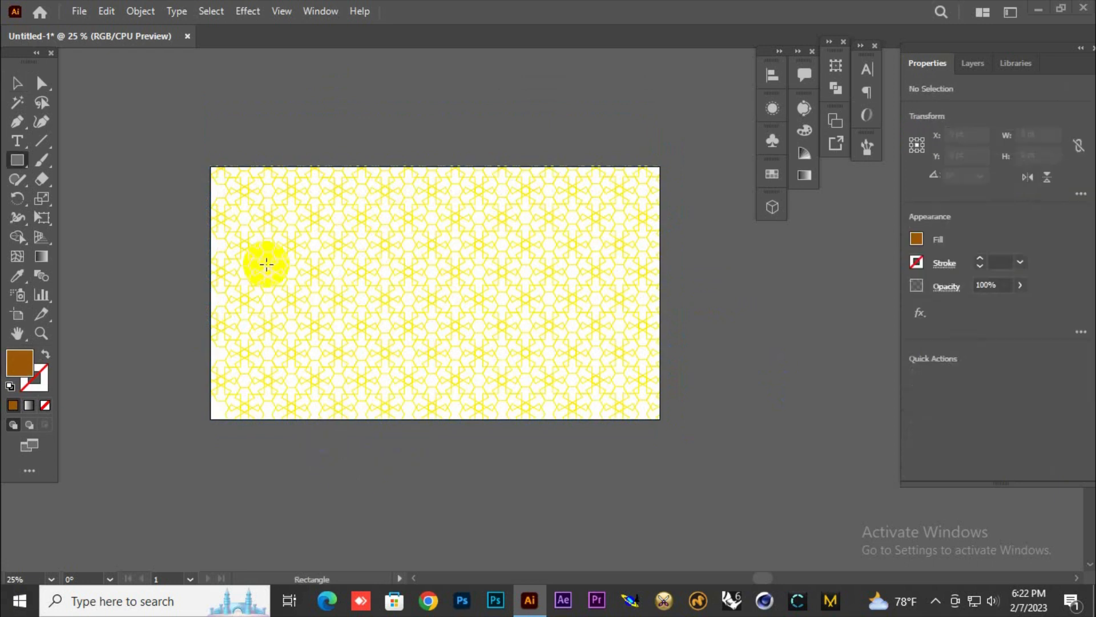
{"action": "left_click", "coordinate": [527, 328]}
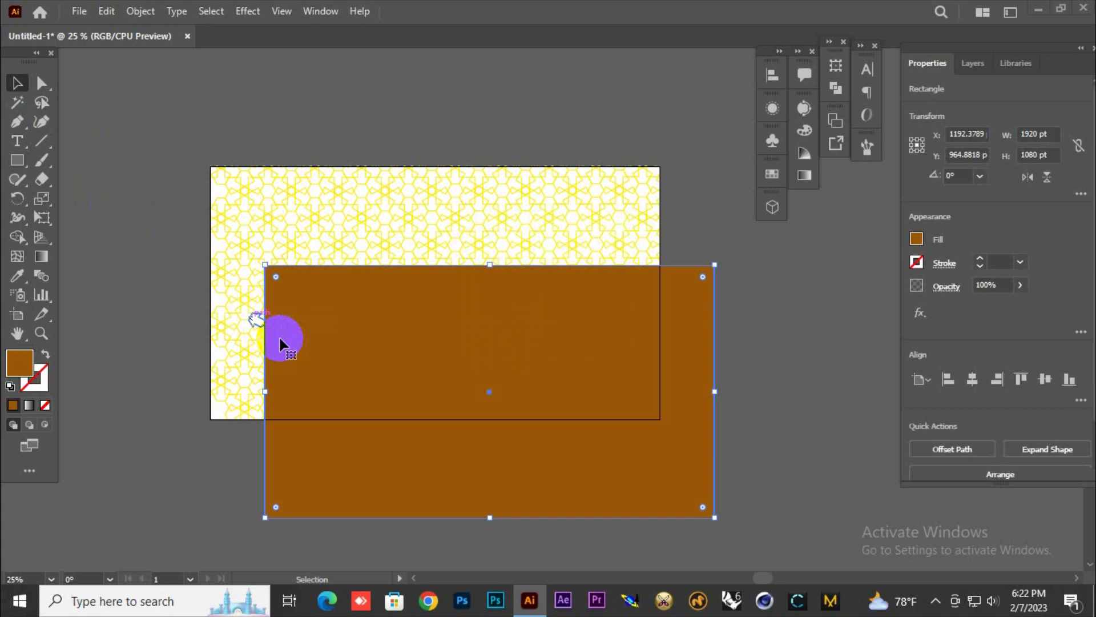
{"action": "left_click", "coordinate": [977, 386]}
{"action": "left_click", "coordinate": [1043, 381]}
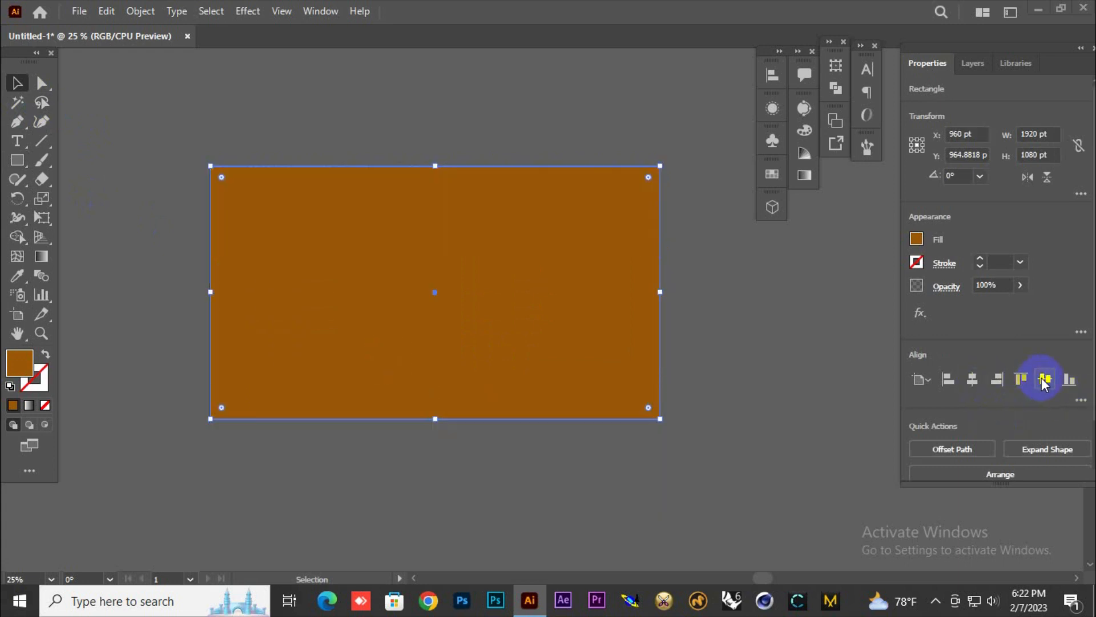
Step: Send the brown rectangle to the back so it forms the background behind the clipped yellow pattern
{"action": "right_click", "coordinate": [590, 342]}
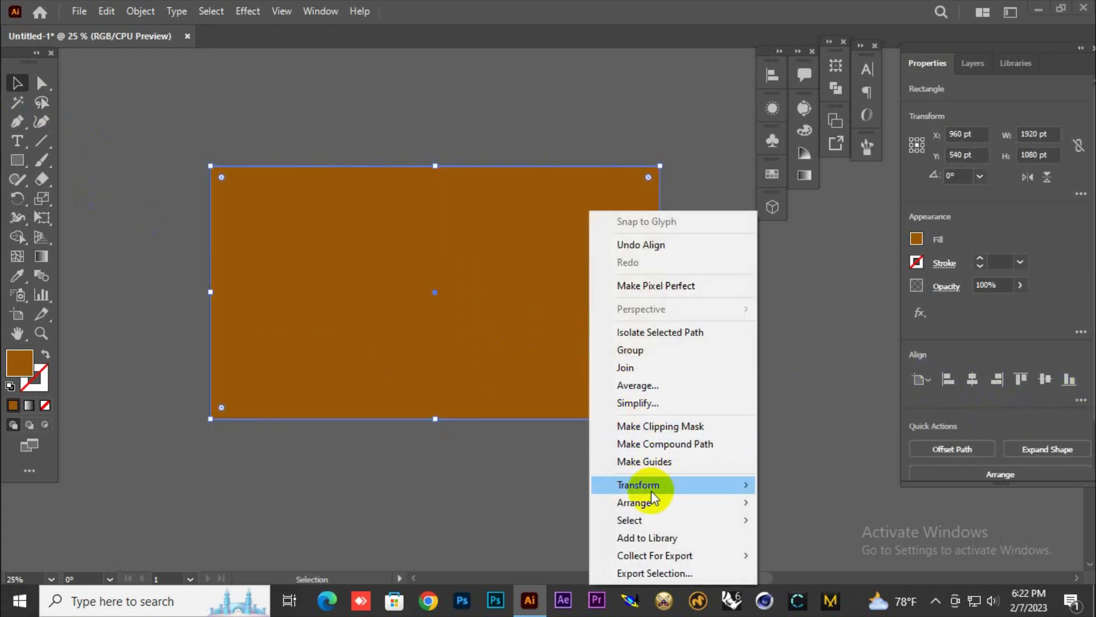
{"action": "mouse_move", "coordinate": [697, 502]}
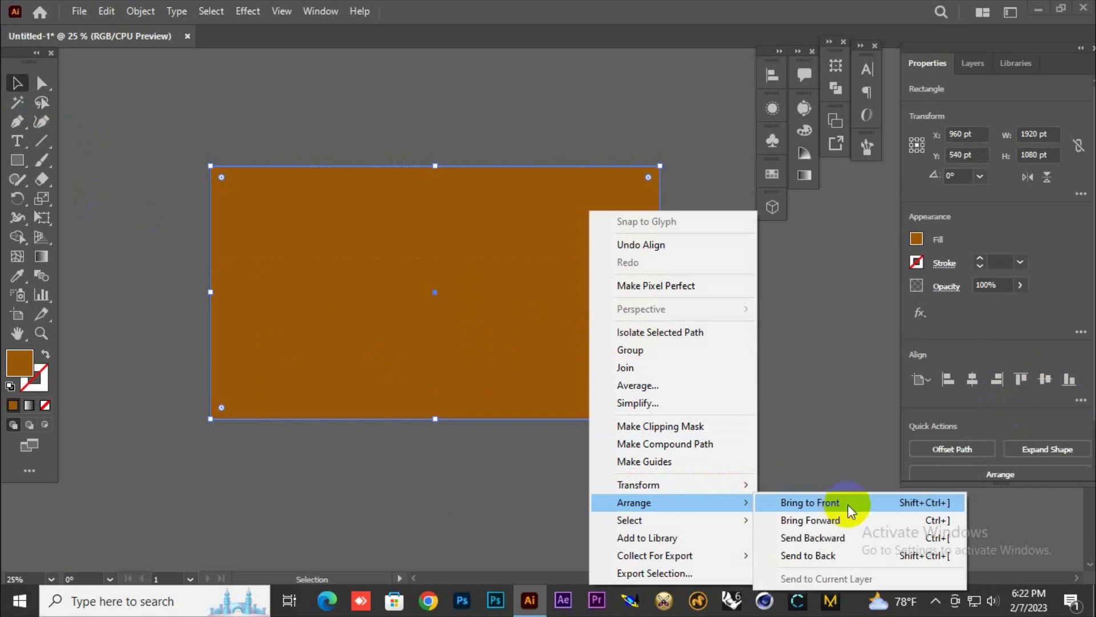
{"action": "left_click", "coordinate": [845, 553]}
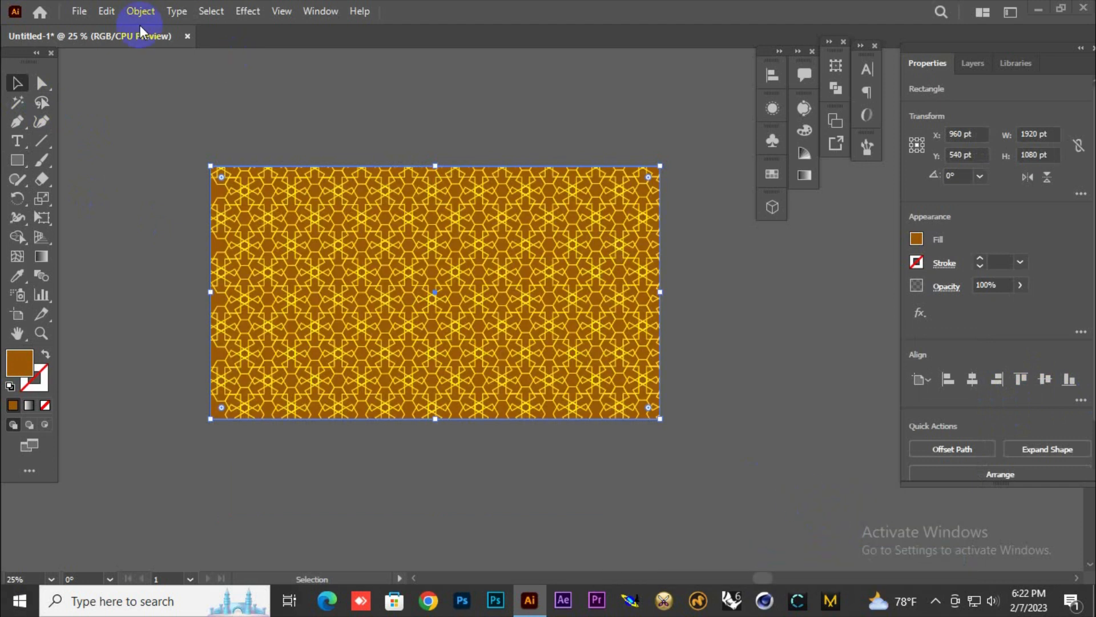
{"action": "left_click", "coordinate": [216, 119]}
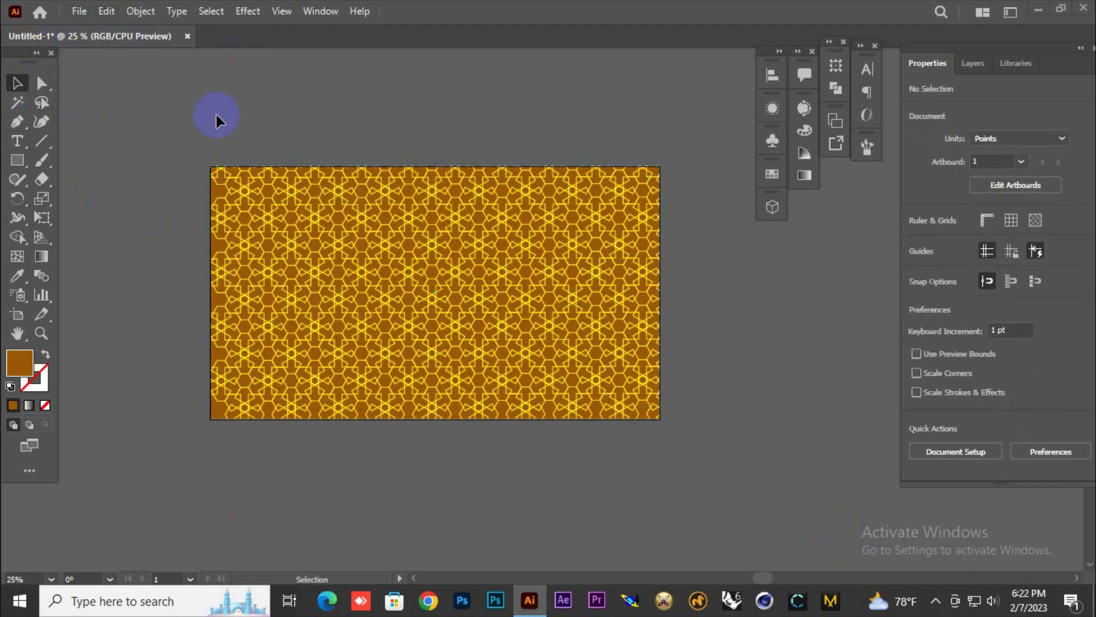
{"action": "left_click_drag", "start_coordinate": [189, 170], "coordinate": [692, 481]}
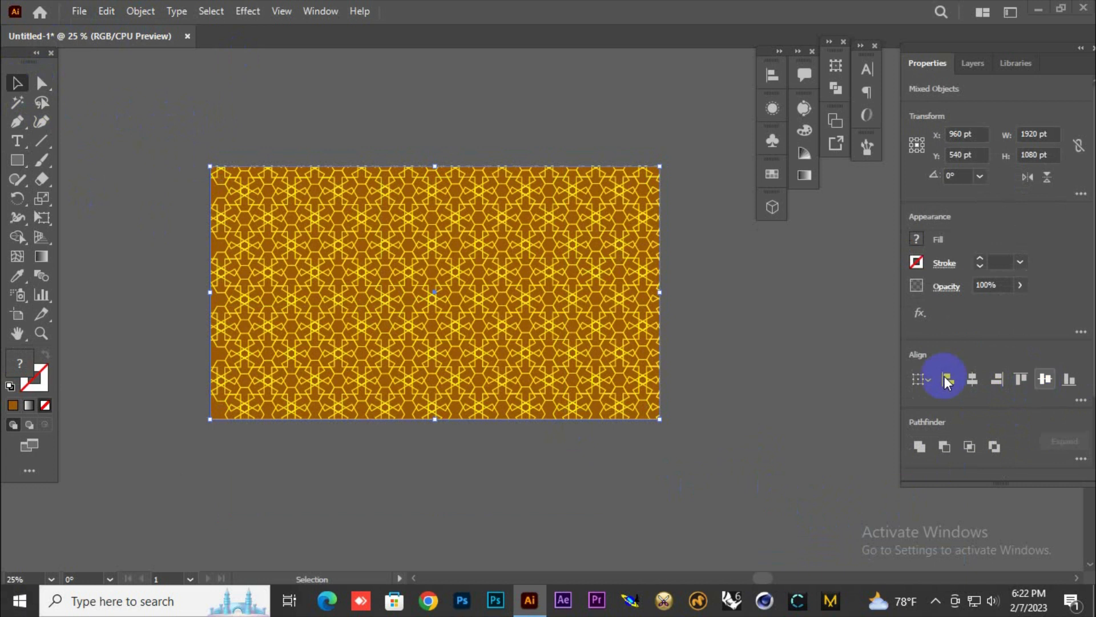
{"action": "left_click", "coordinate": [697, 381]}
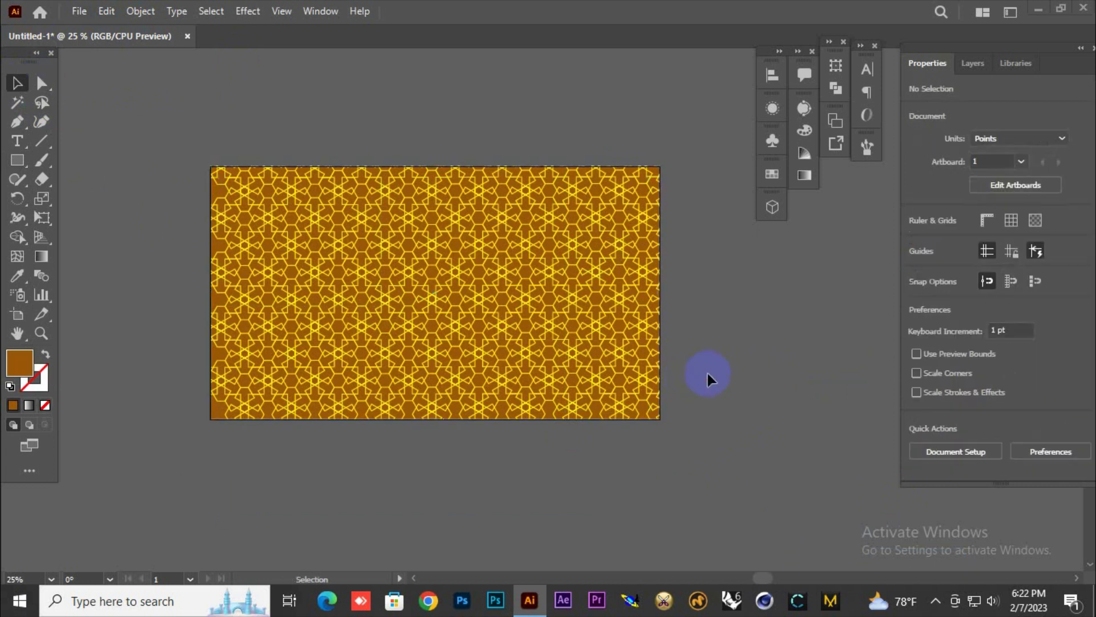
{"action": "key", "text": "ctrl+plus"}
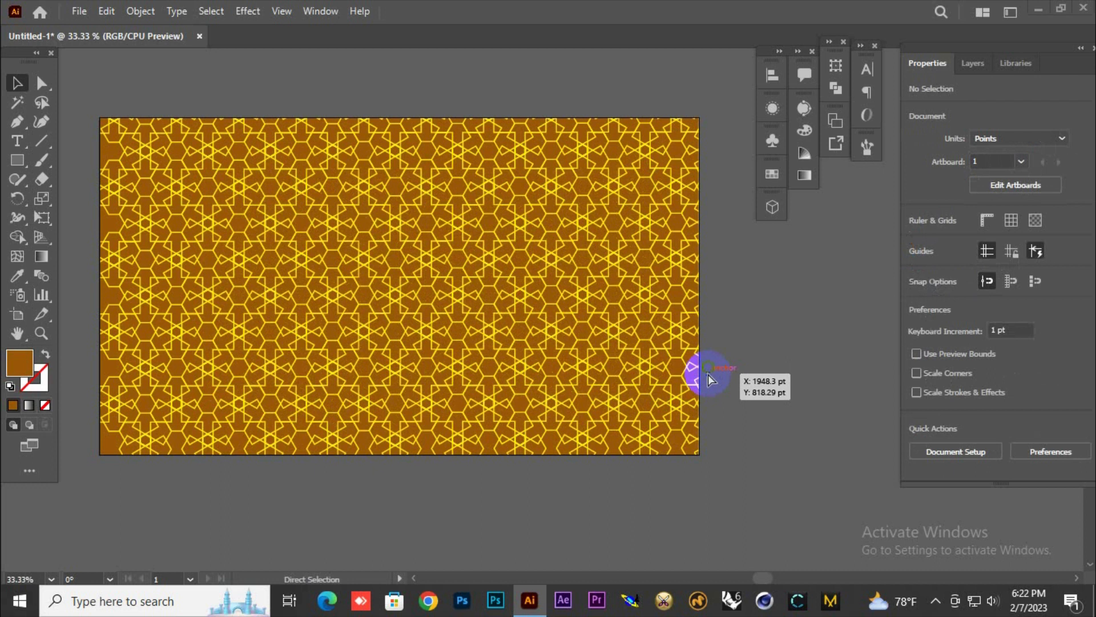
{"action": "key", "text": "ctrl+plus"}
{"action": "key", "text": "ctrl+minus"}
{"action": "left_click_drag", "start_coordinate": [650, 419], "coordinate": [624, 531]}
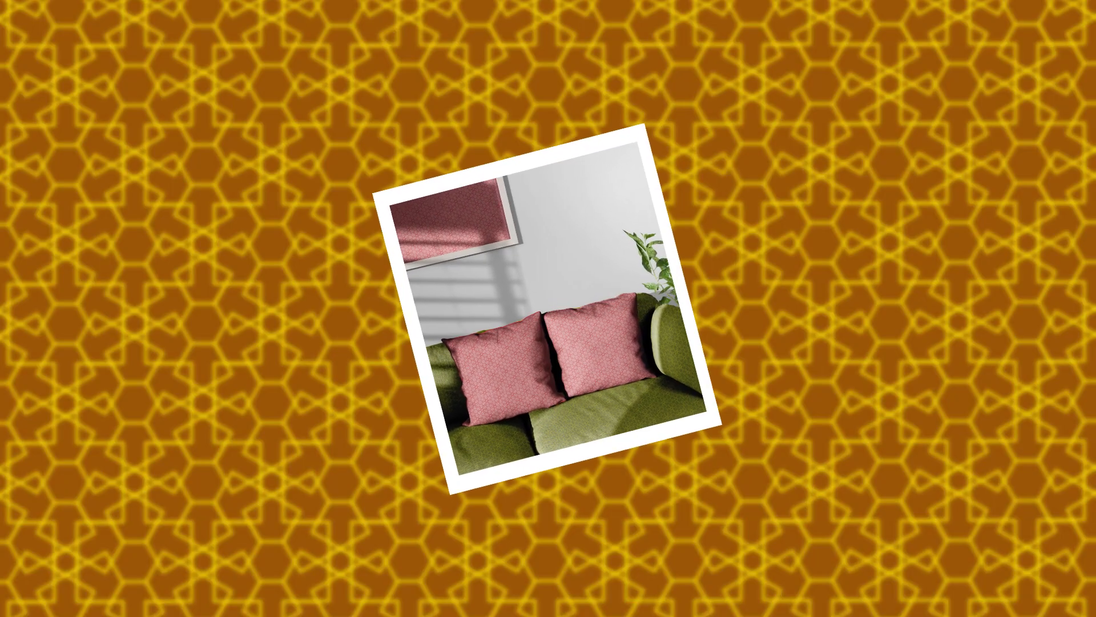